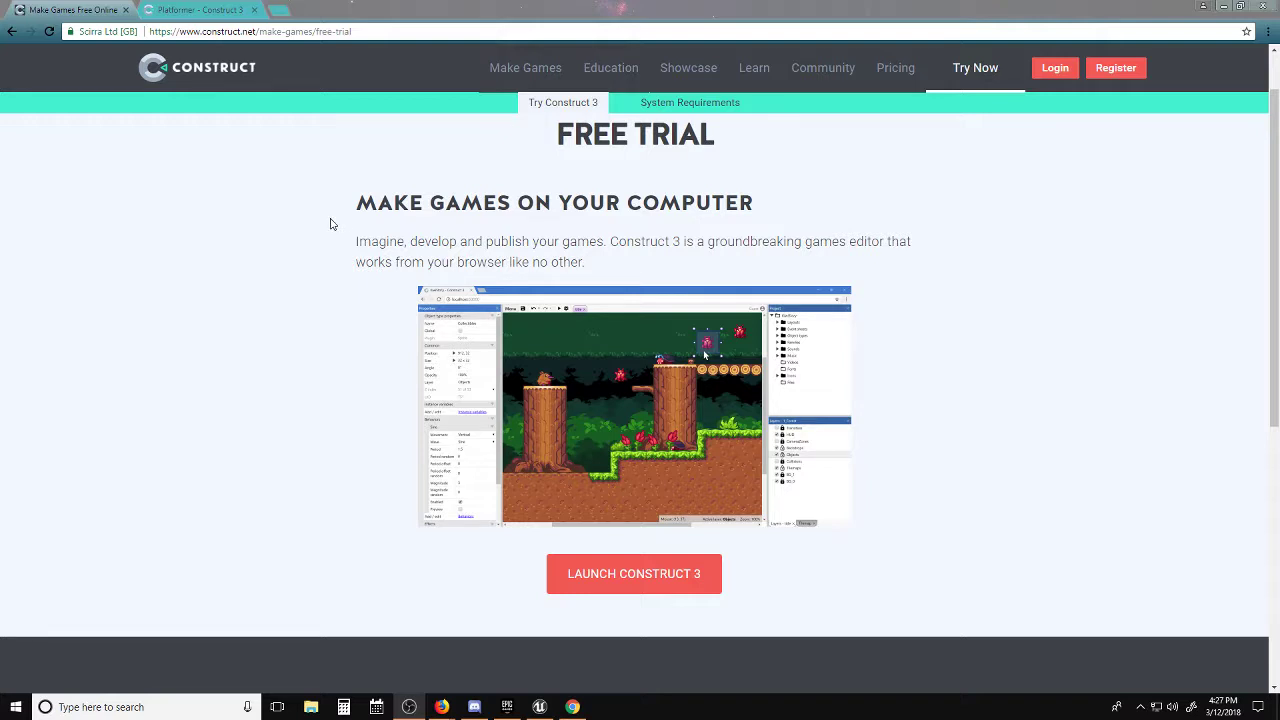
Step: Go from the Make Games home page to the Construct 3 free trial and launch the editor
mouse_move(572, 706)
left_click_drag(186, 33, 337, 77)
left_click(525, 67)
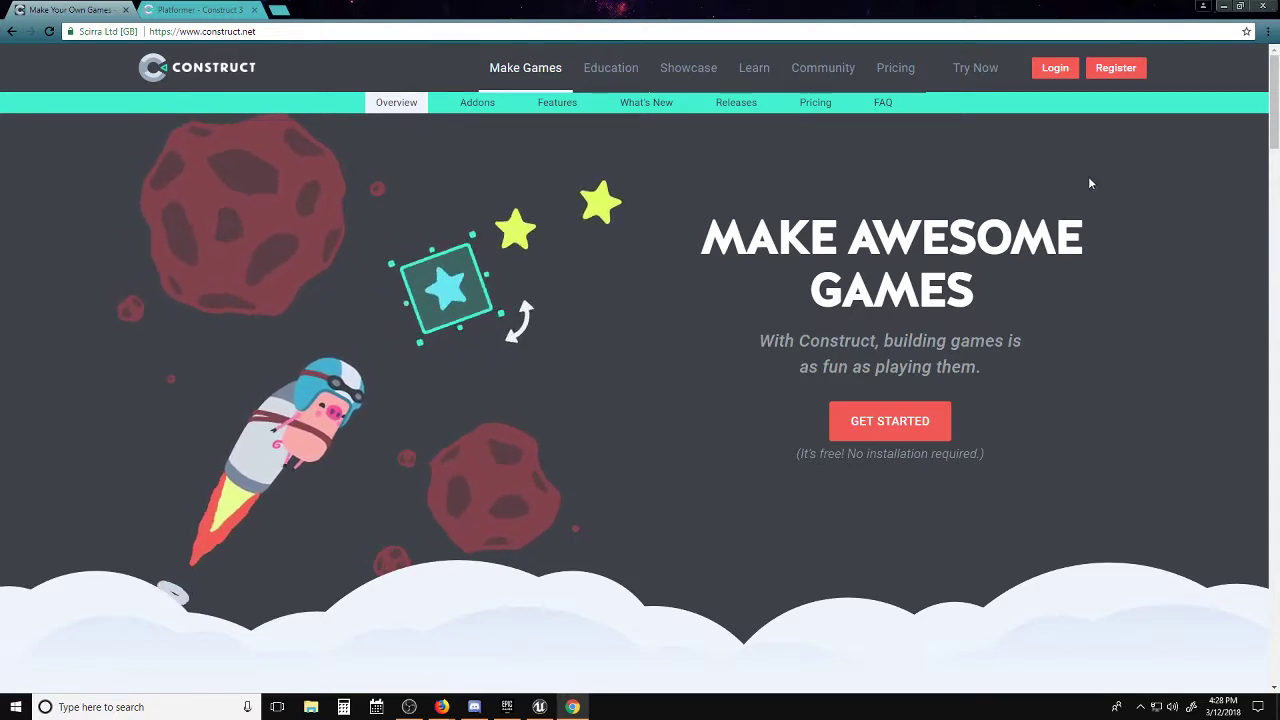
left_click_drag(199, 156, 941, 368)
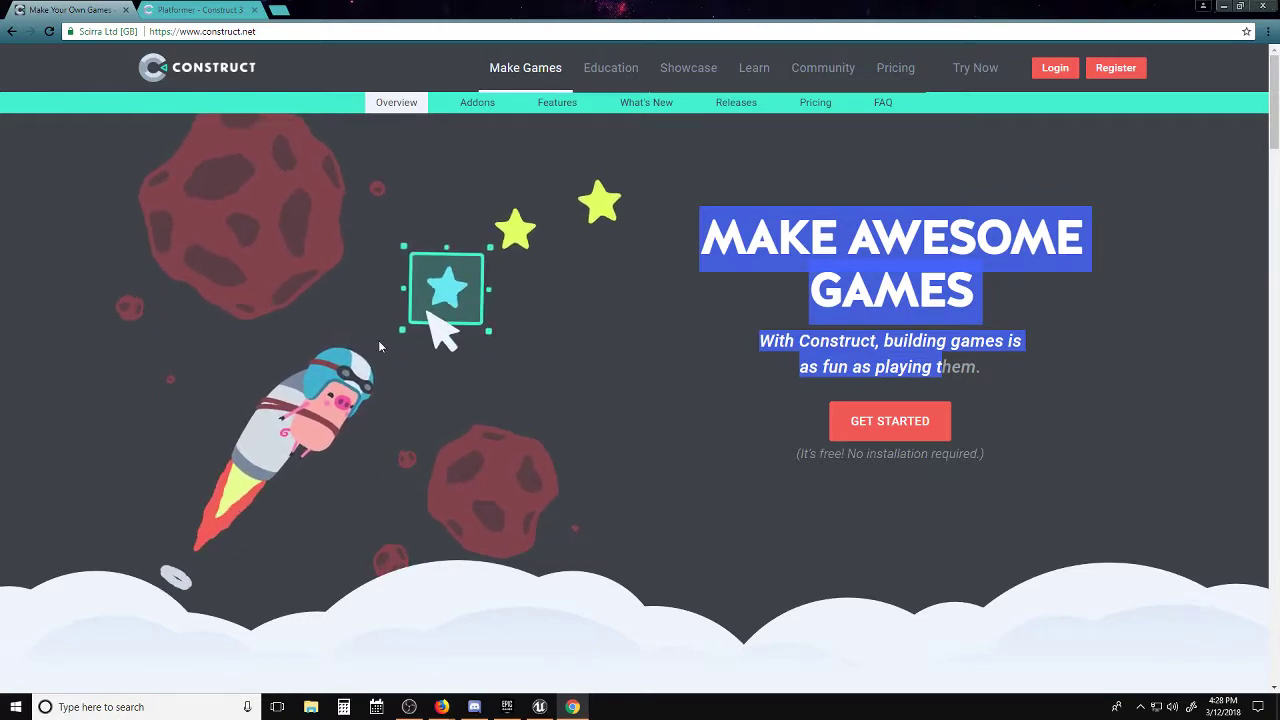
left_click(731, 455)
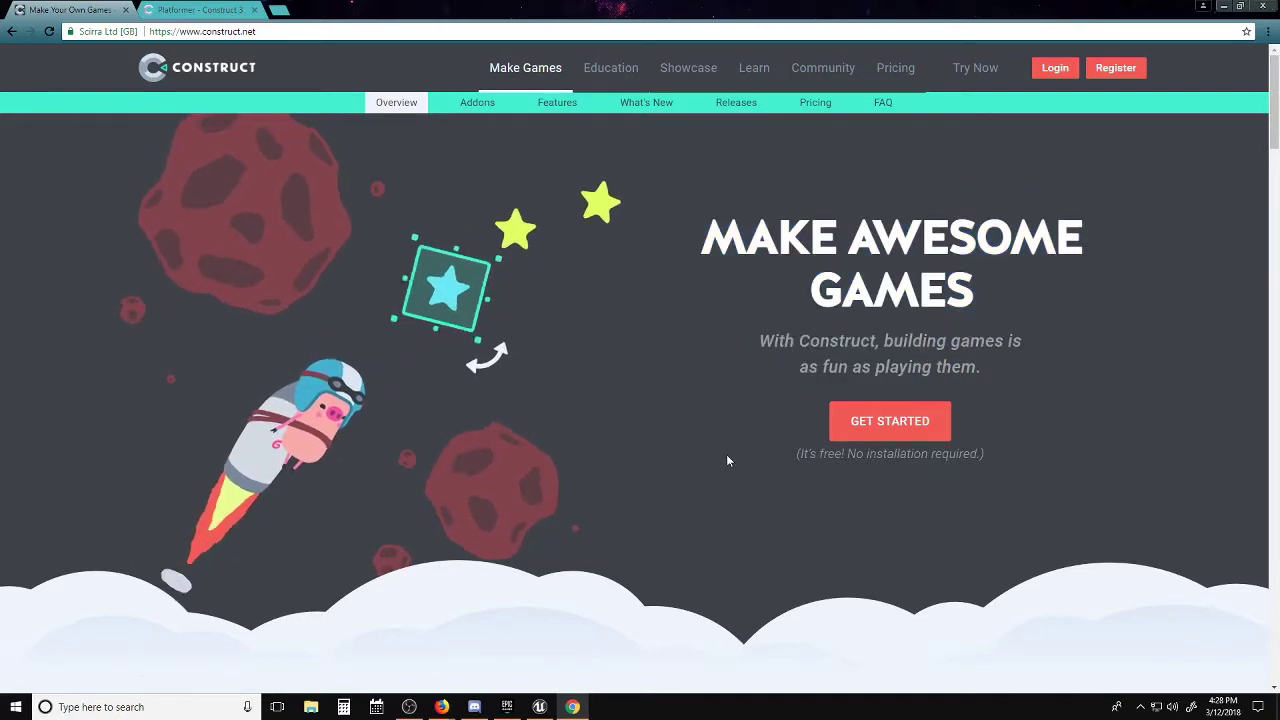
left_click(838, 431)
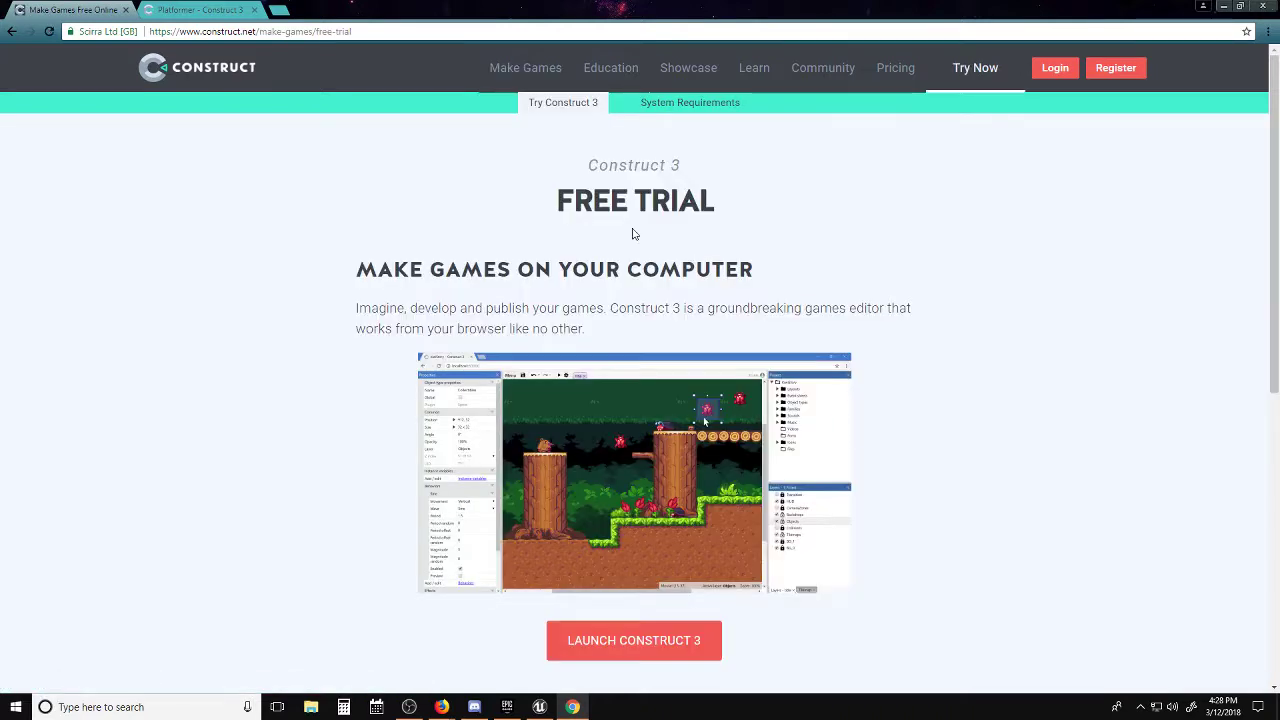
scroll(395, 296, "down", 1)
scroll(517, 220, "up", 2)
scroll(626, 549, "down", 1)
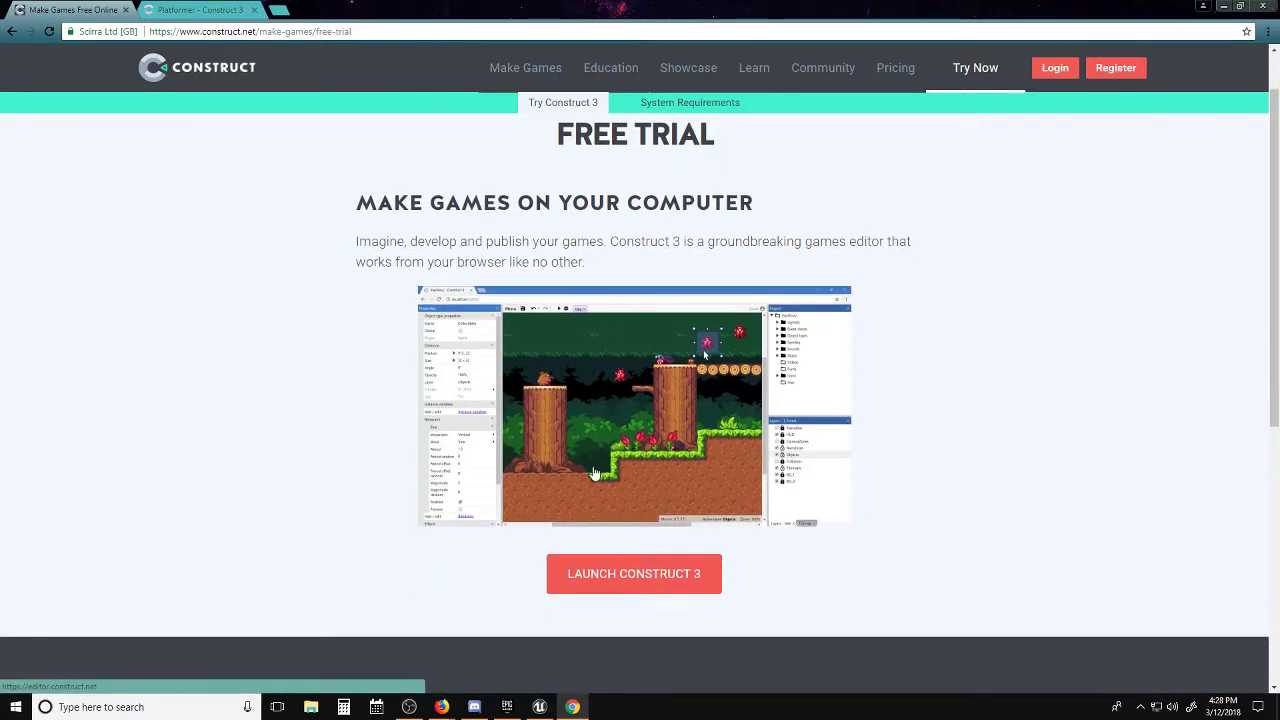
left_click(633, 588)
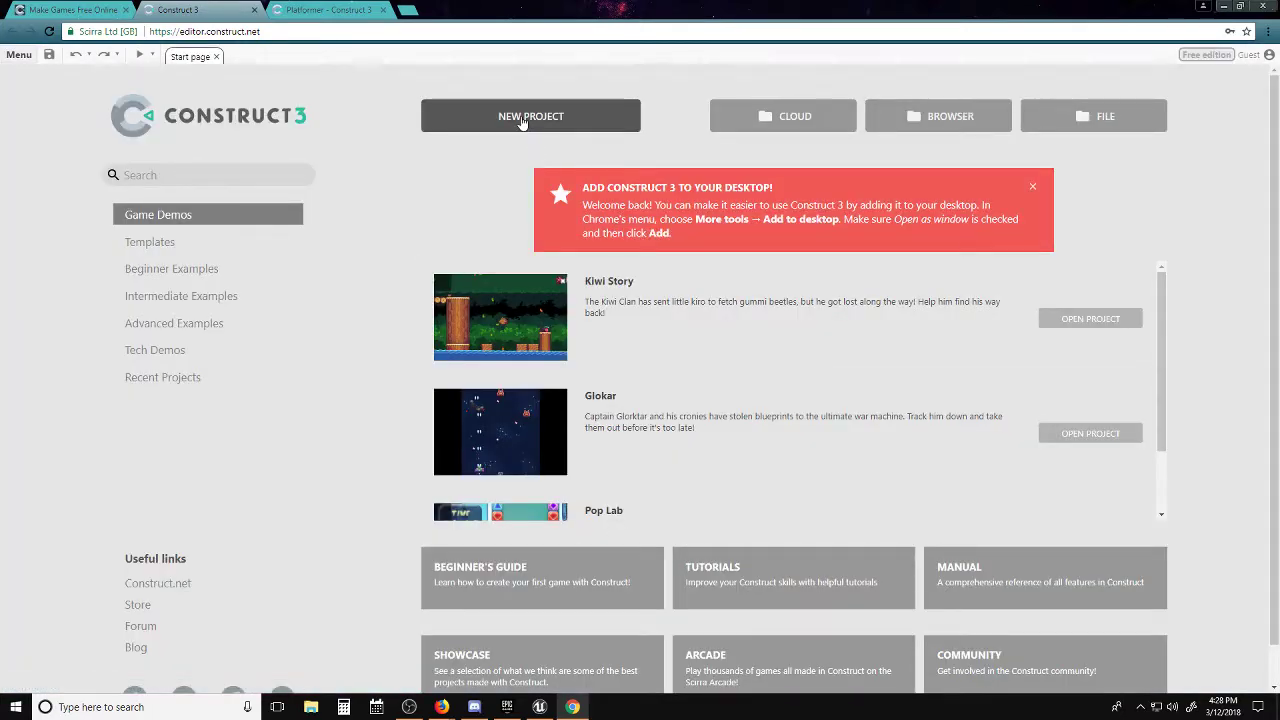
Step: Start a new project named Origiam using the 720p landscape preset
left_click(521, 120)
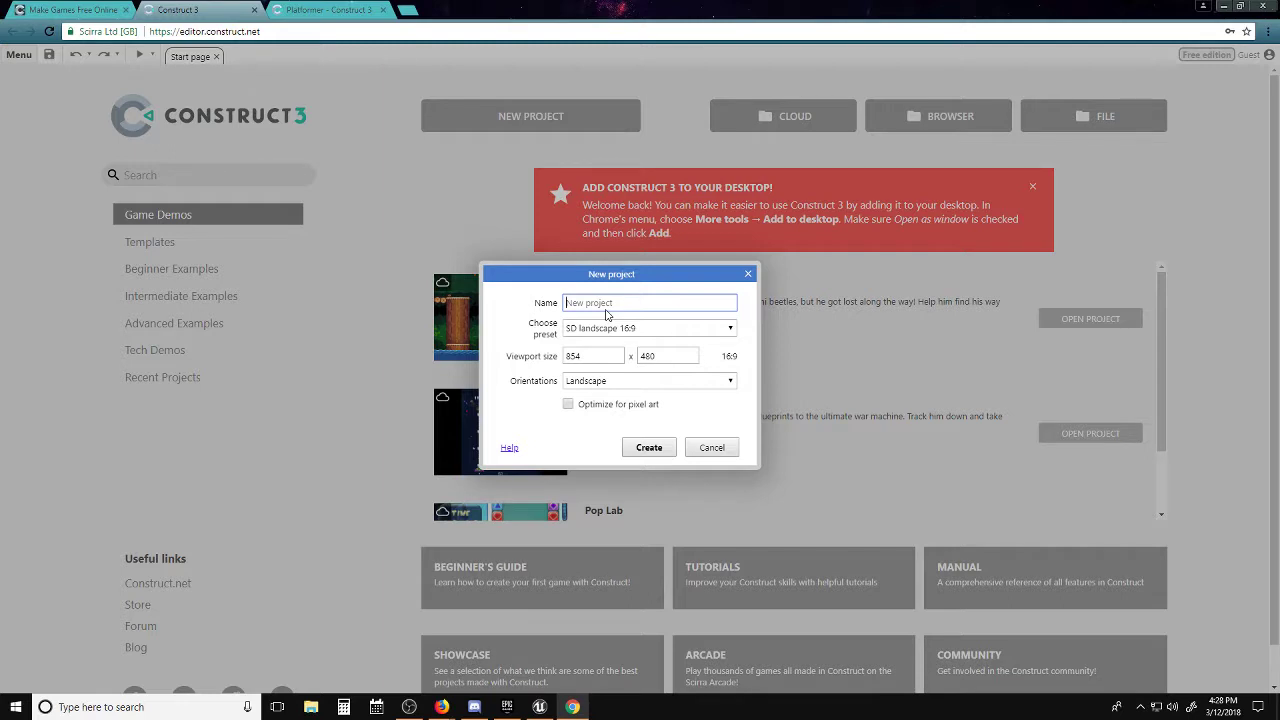
type("Origiam")
left_click(621, 330)
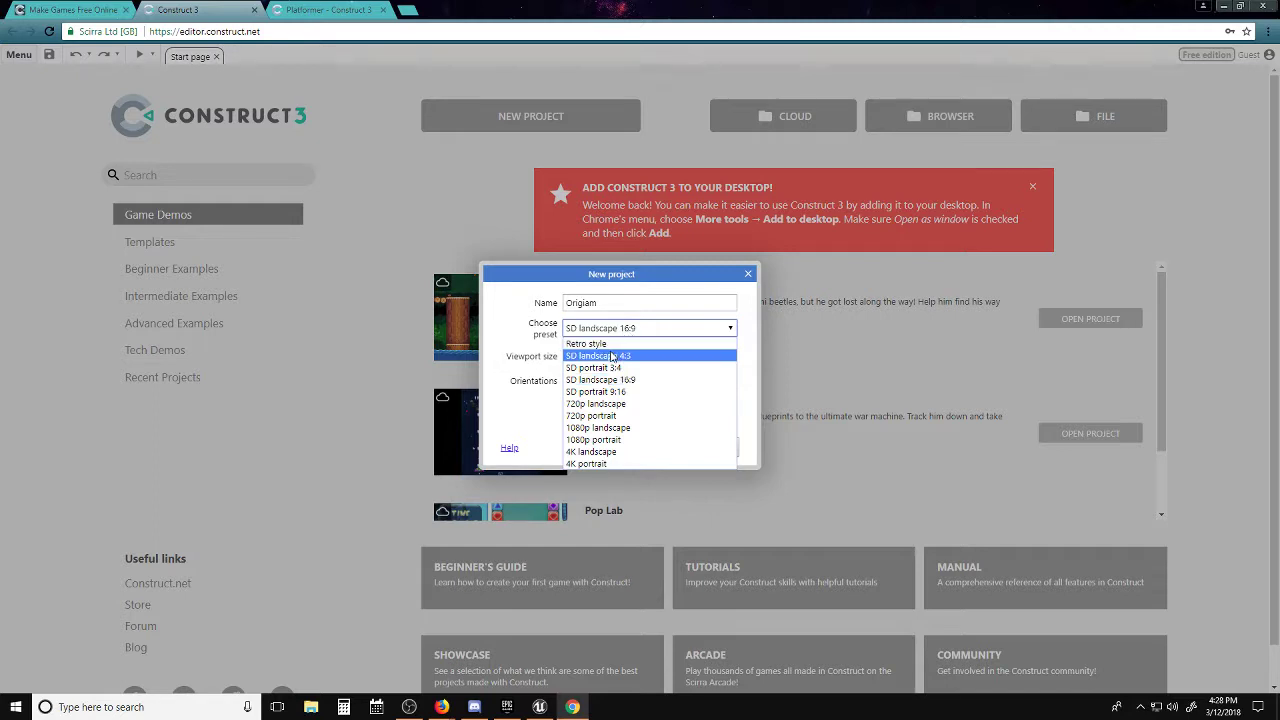
left_click(612, 356)
left_click(621, 330)
left_click(618, 367)
left_click(634, 332)
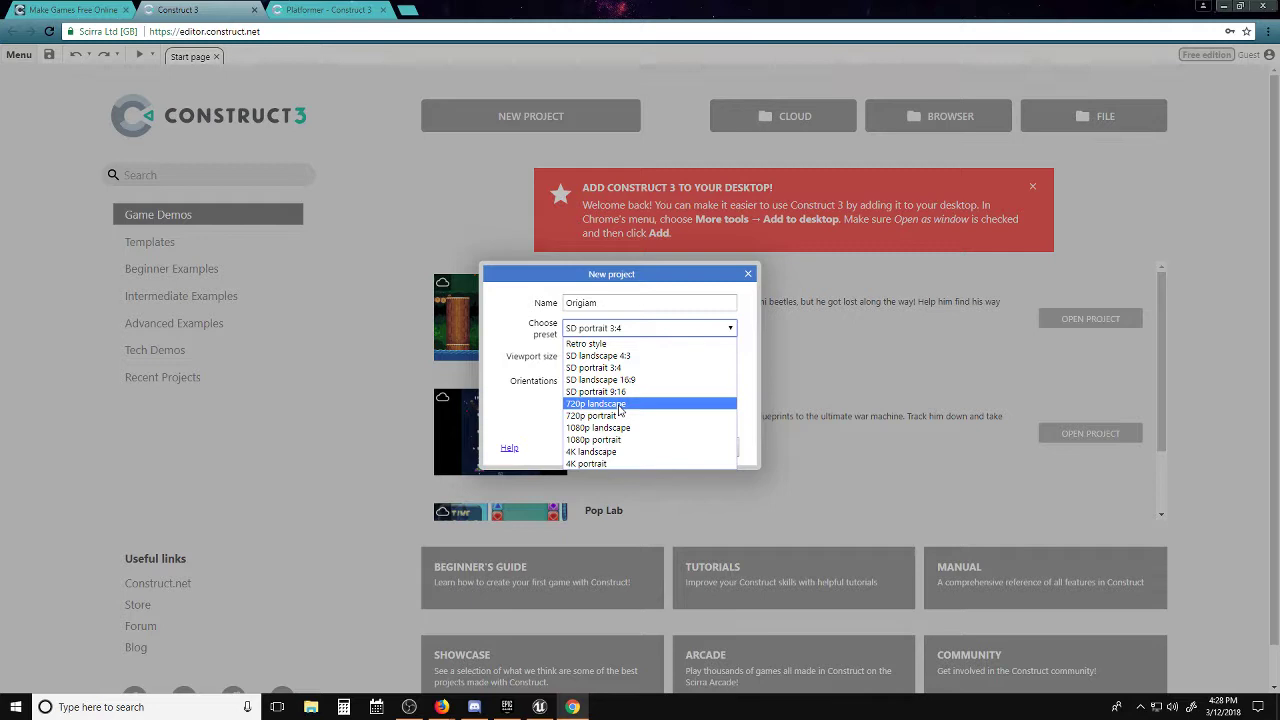
left_click(620, 404)
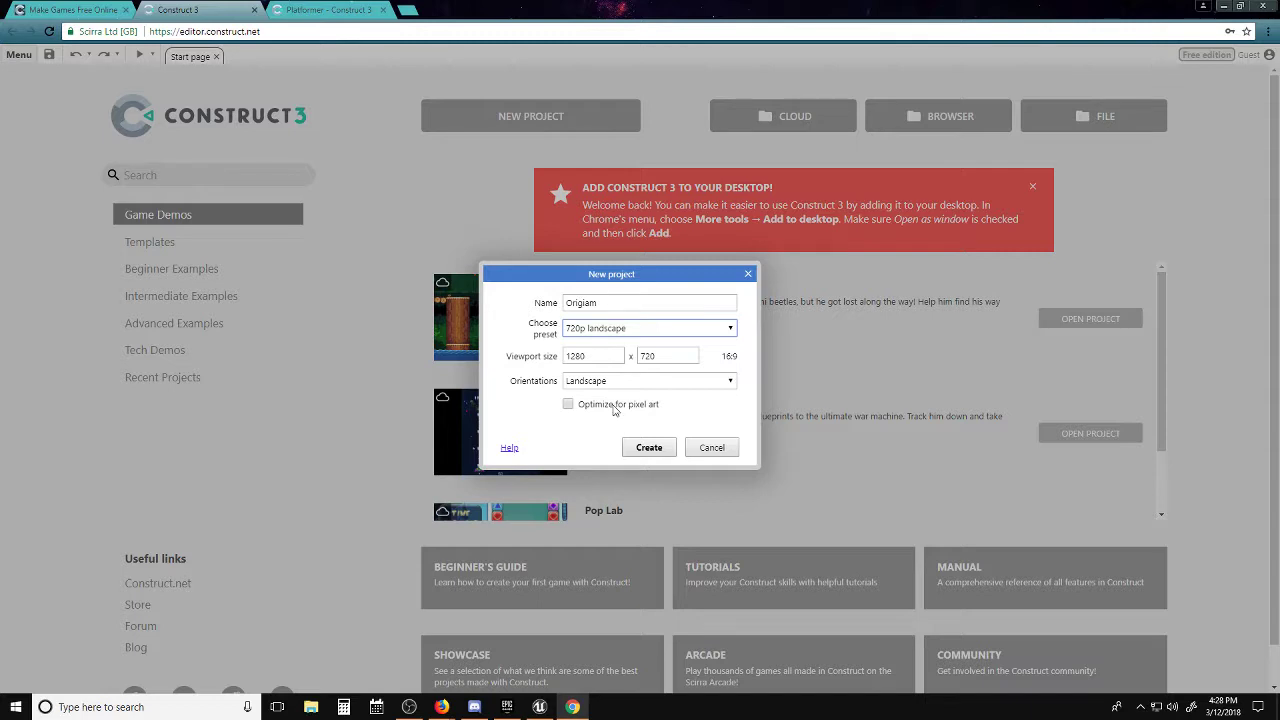
Step: Keep Landscape orientation, turn on Optimize for pixel art, and create the project
left_click(602, 381)
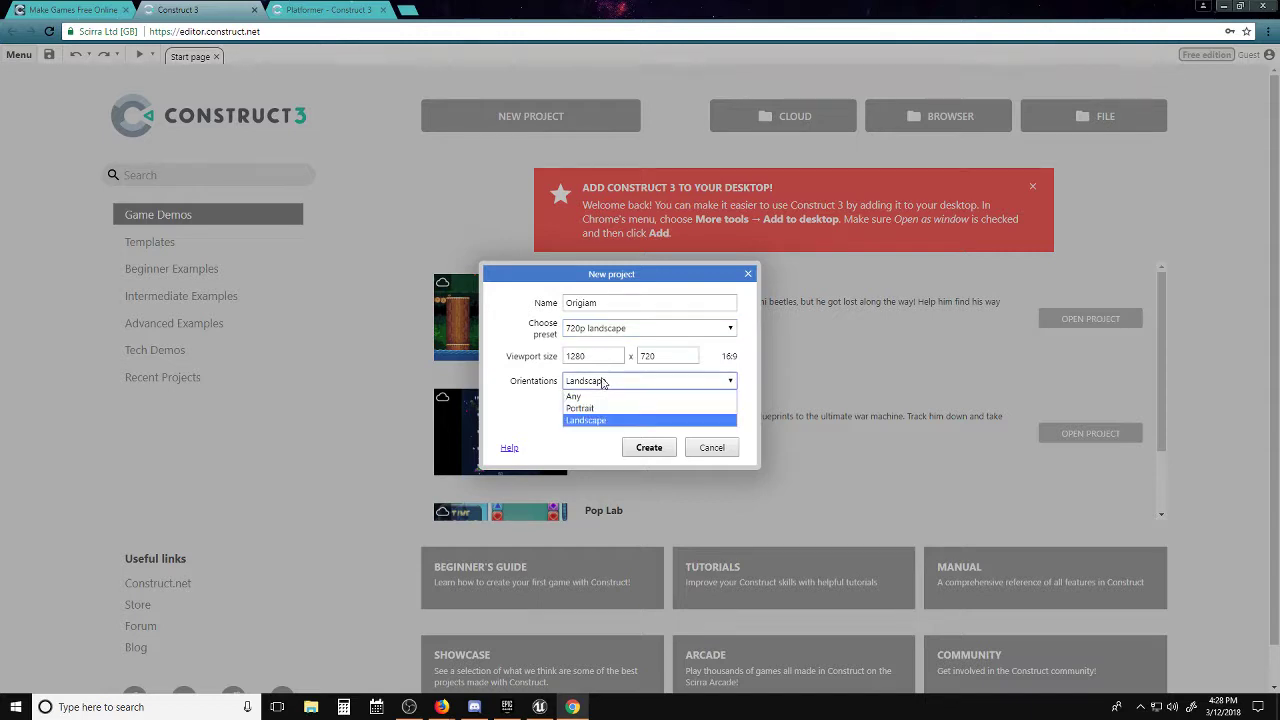
left_click(603, 386)
left_click(603, 386)
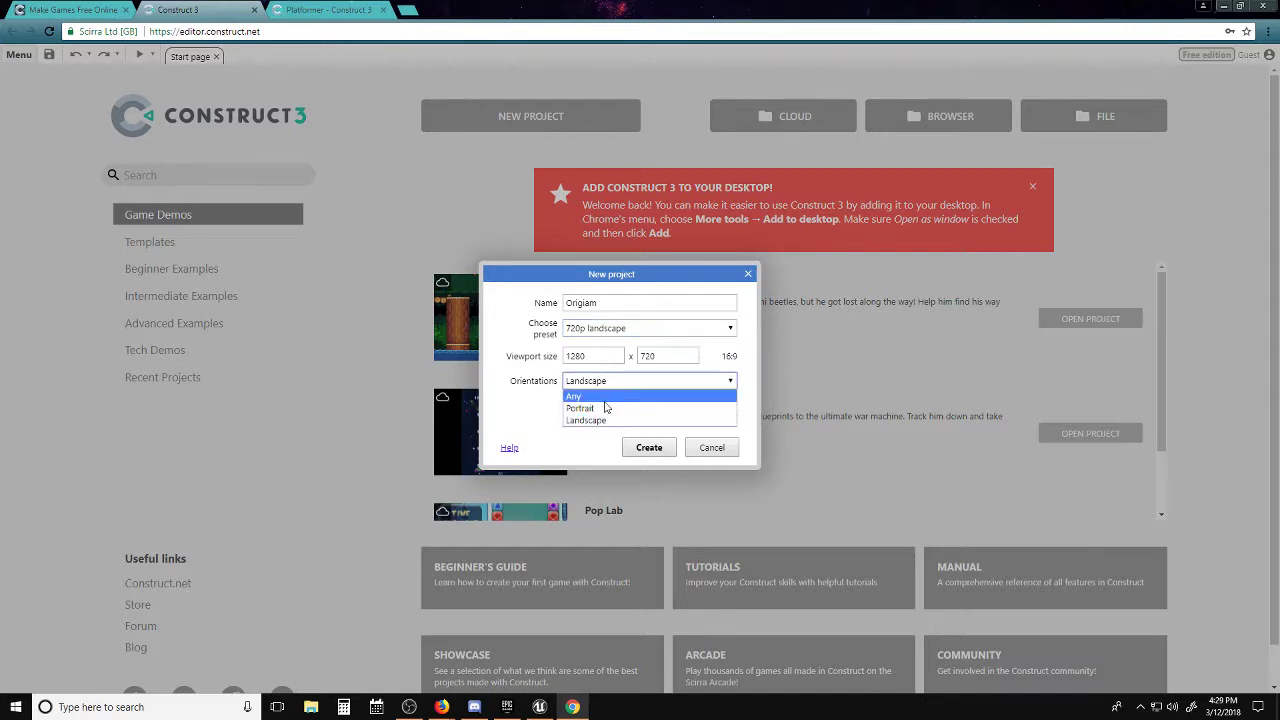
left_click(604, 408)
left_click(601, 383)
left_click(607, 420)
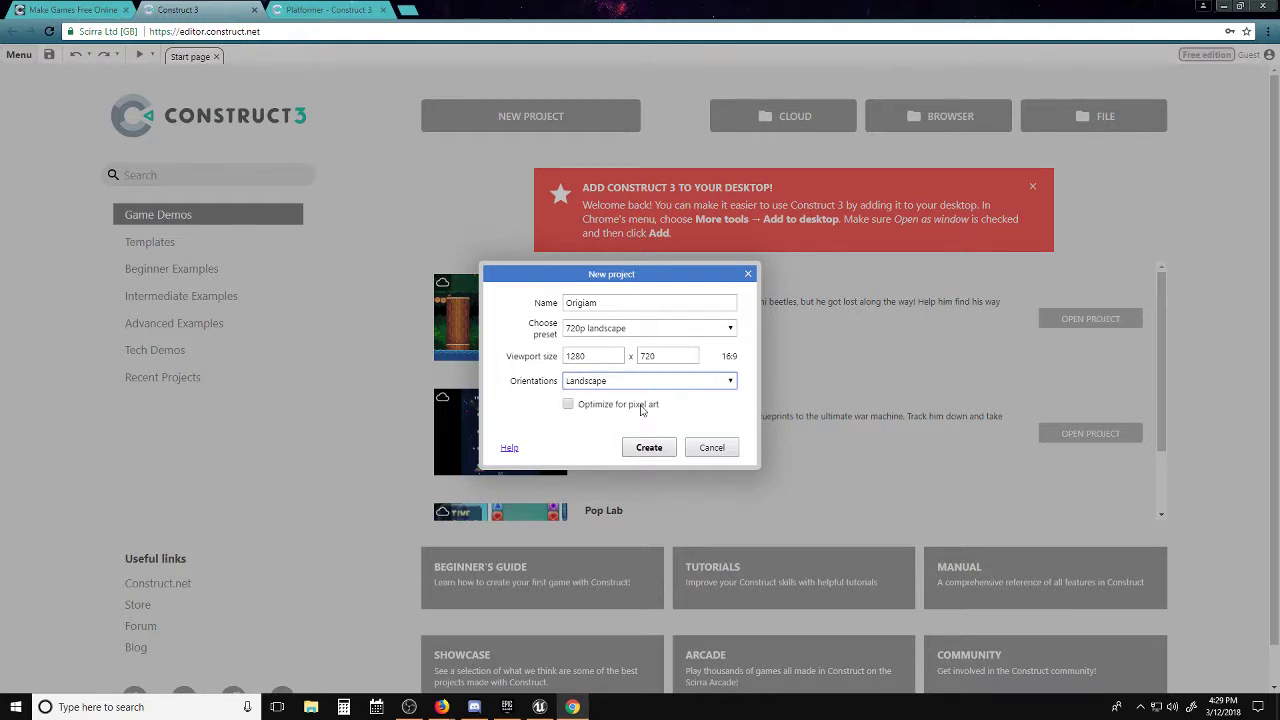
left_click(641, 406)
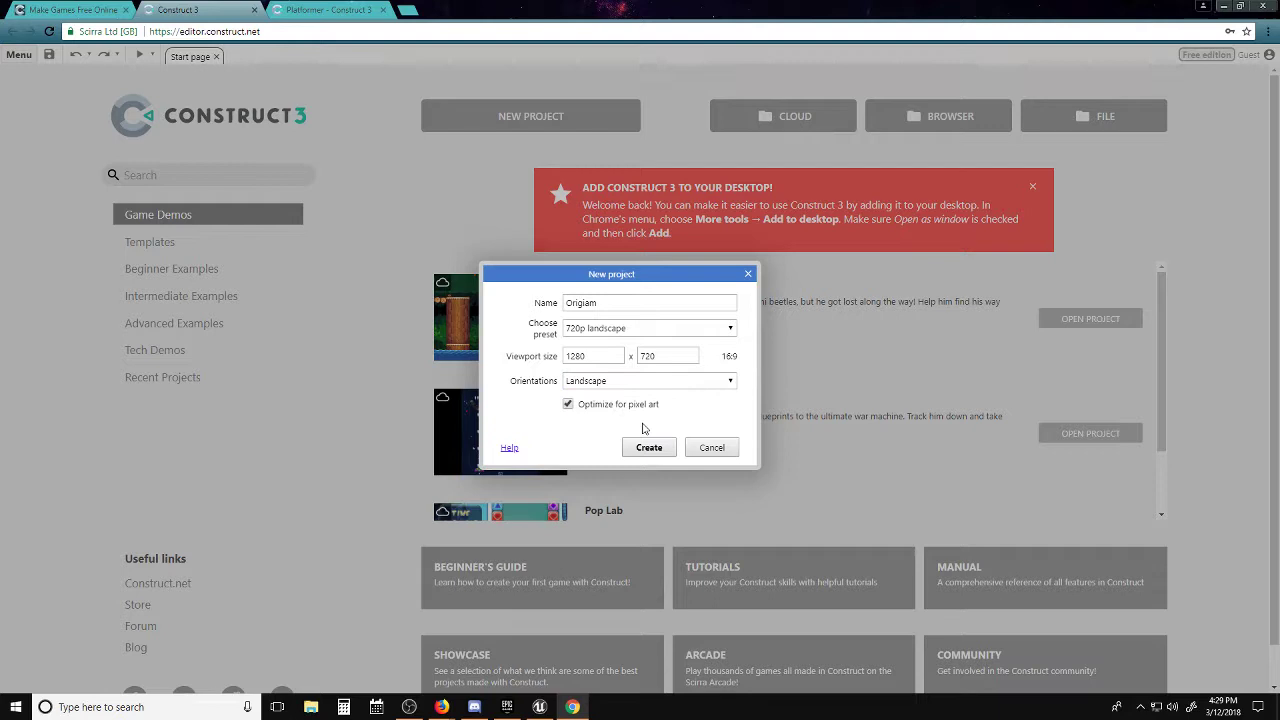
left_click(649, 447)
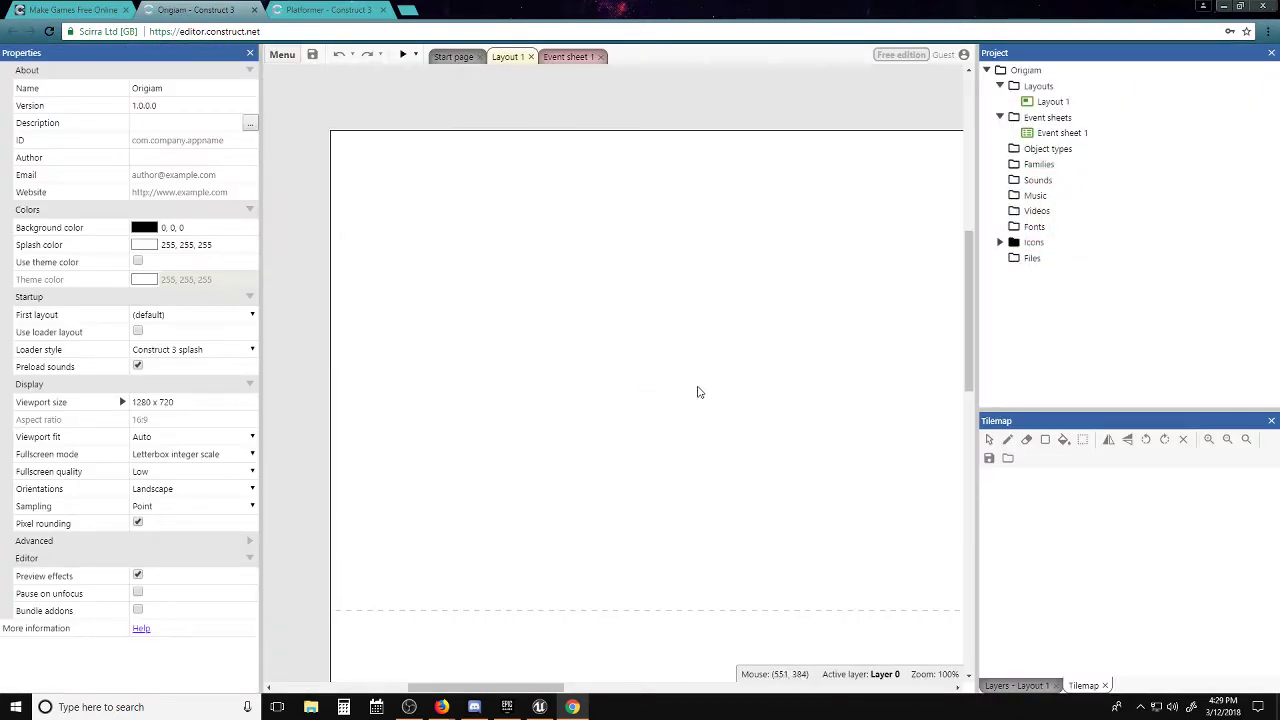
Step: Clear the selection so Layout 1's properties show, and pan the view
left_click_drag(810, 411, 677, 383)
scroll(749, 383, "down", 5, "ctrl")
right_click(661, 357)
middle_click_drag(837, 509, 534, 431)
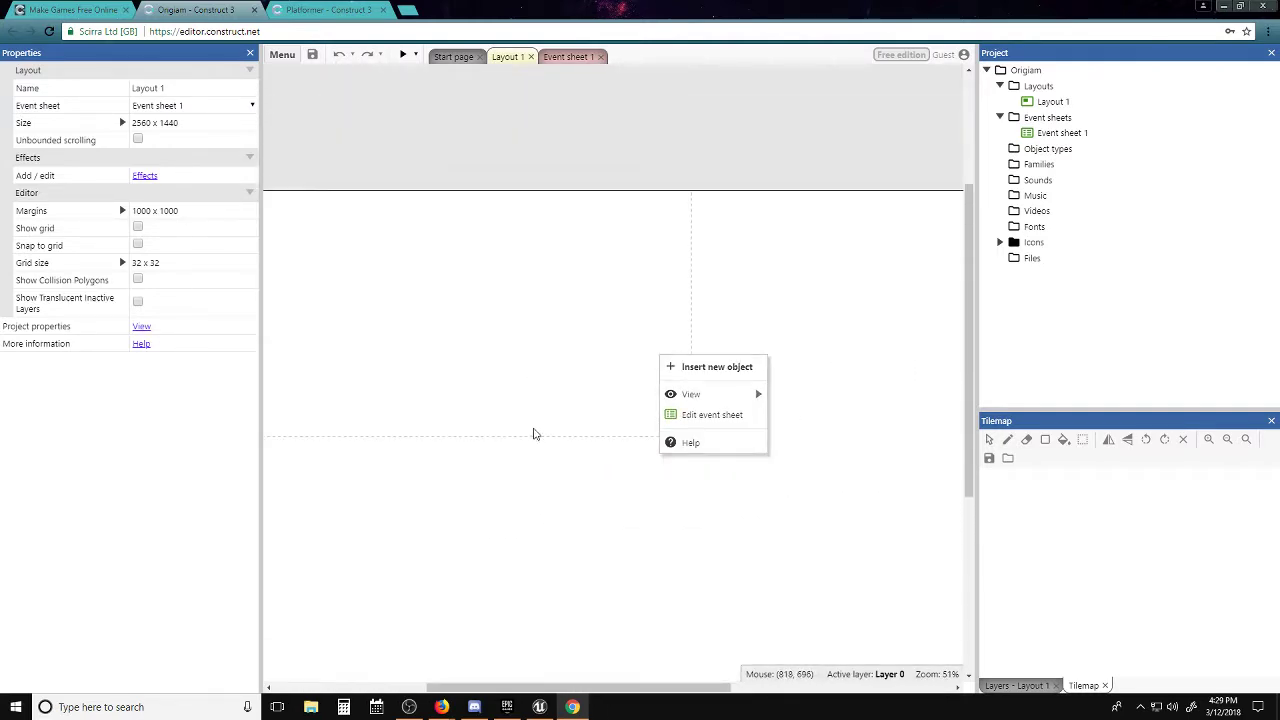
middle_click_drag(726, 417, 644, 392)
Step: Zoom out and pan to frame the entire empty 2560 x 1440 layout
scroll(689, 390, "down", 1, "ctrl")
scroll(689, 390, "down", 2, "ctrl")
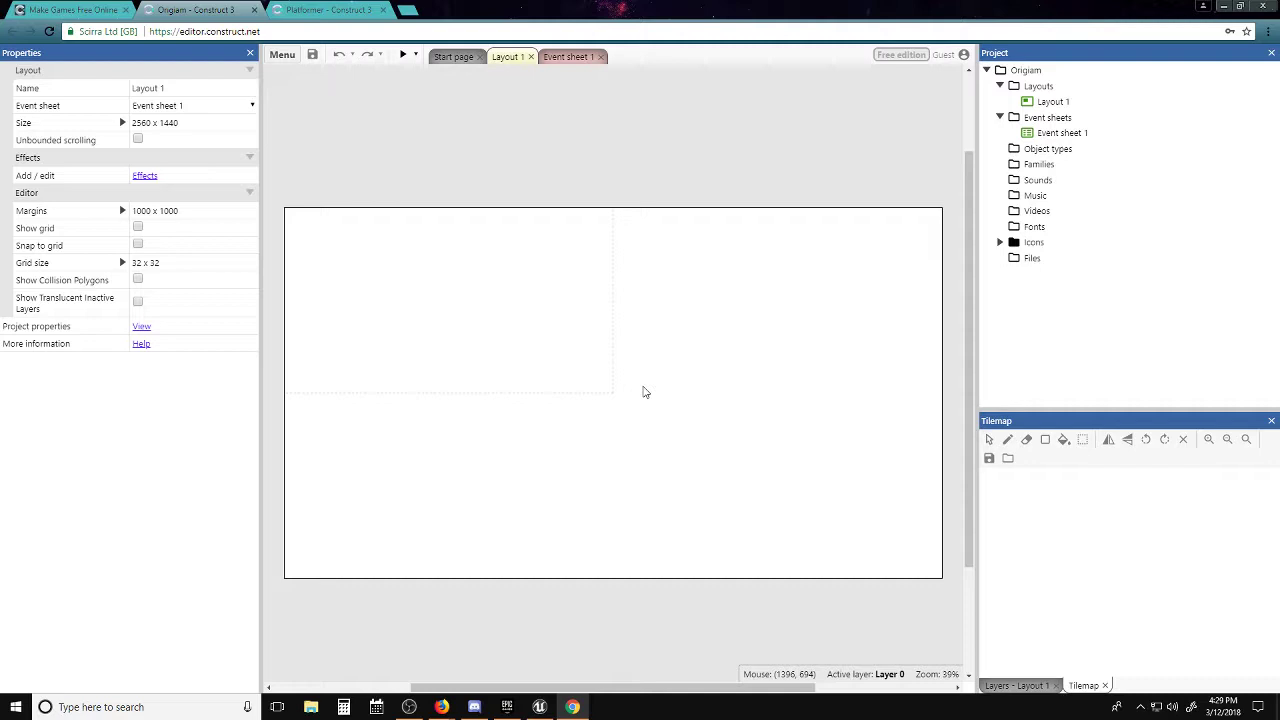
scroll(645, 392, "down", 2, "ctrl")
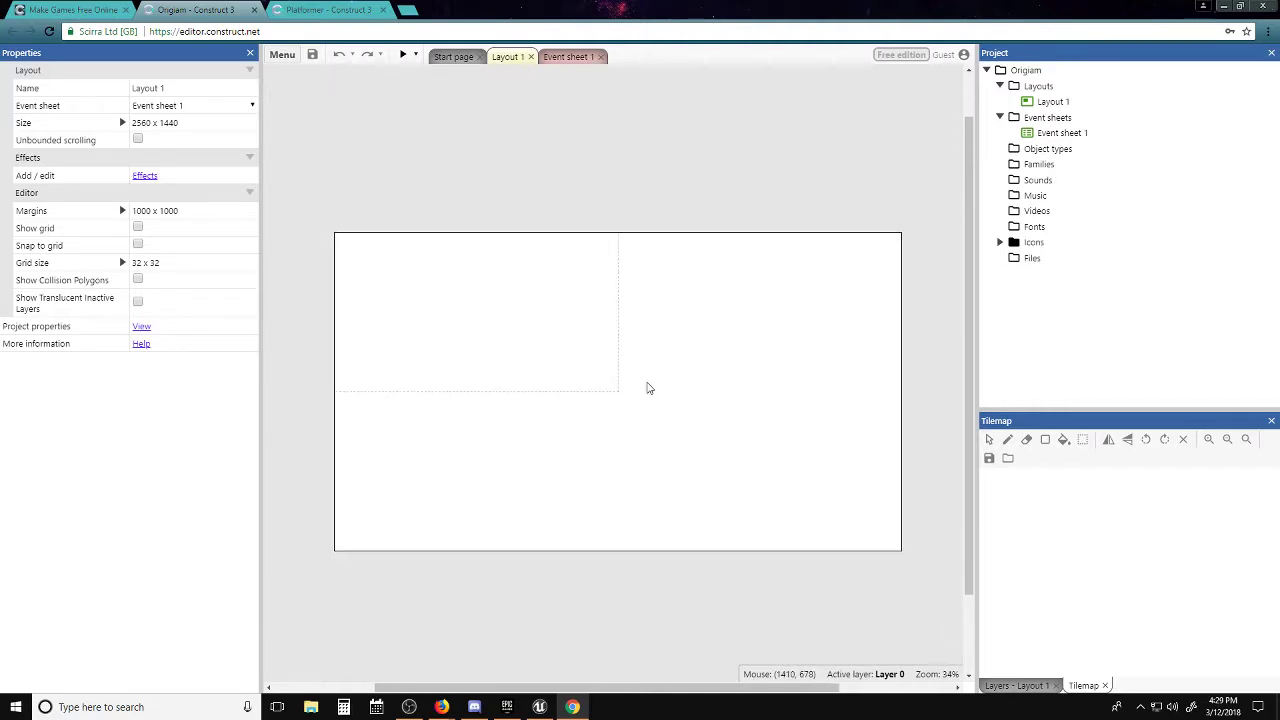
scroll(646, 389, "up", 2, "ctrl")
scroll(646, 389, "down", 1, "ctrl")
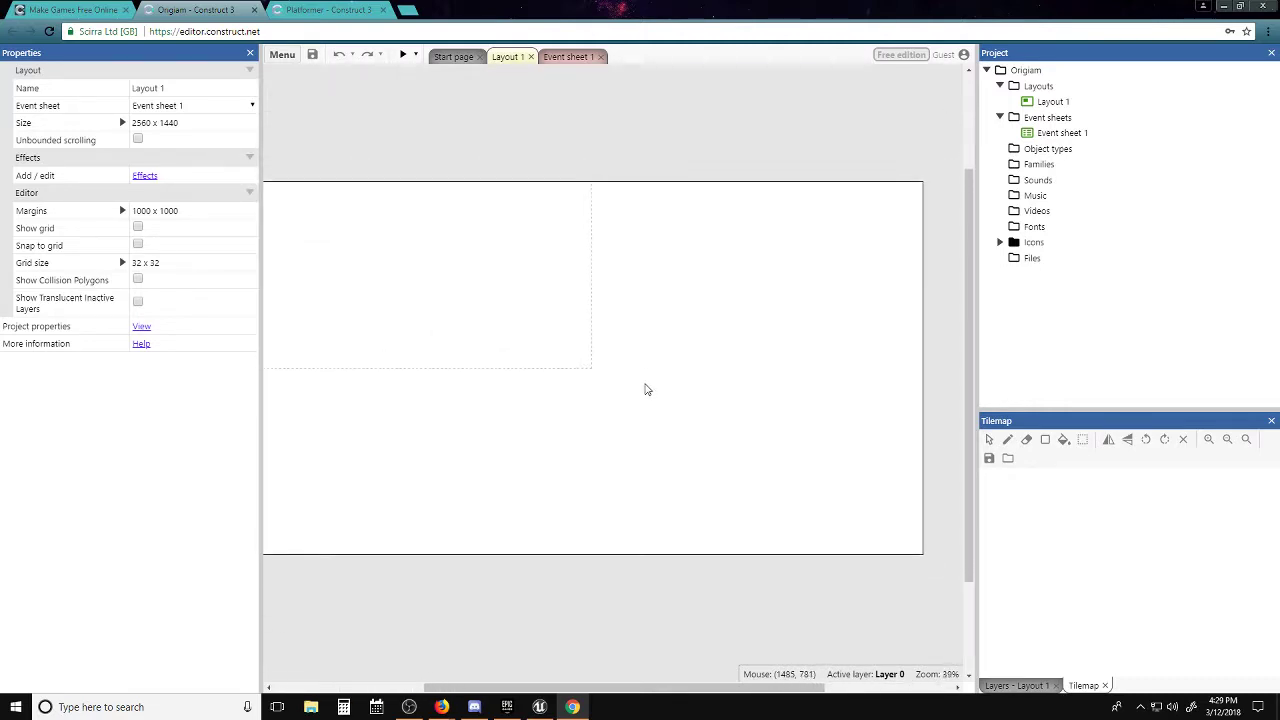
middle_click_drag(547, 389, 574, 380)
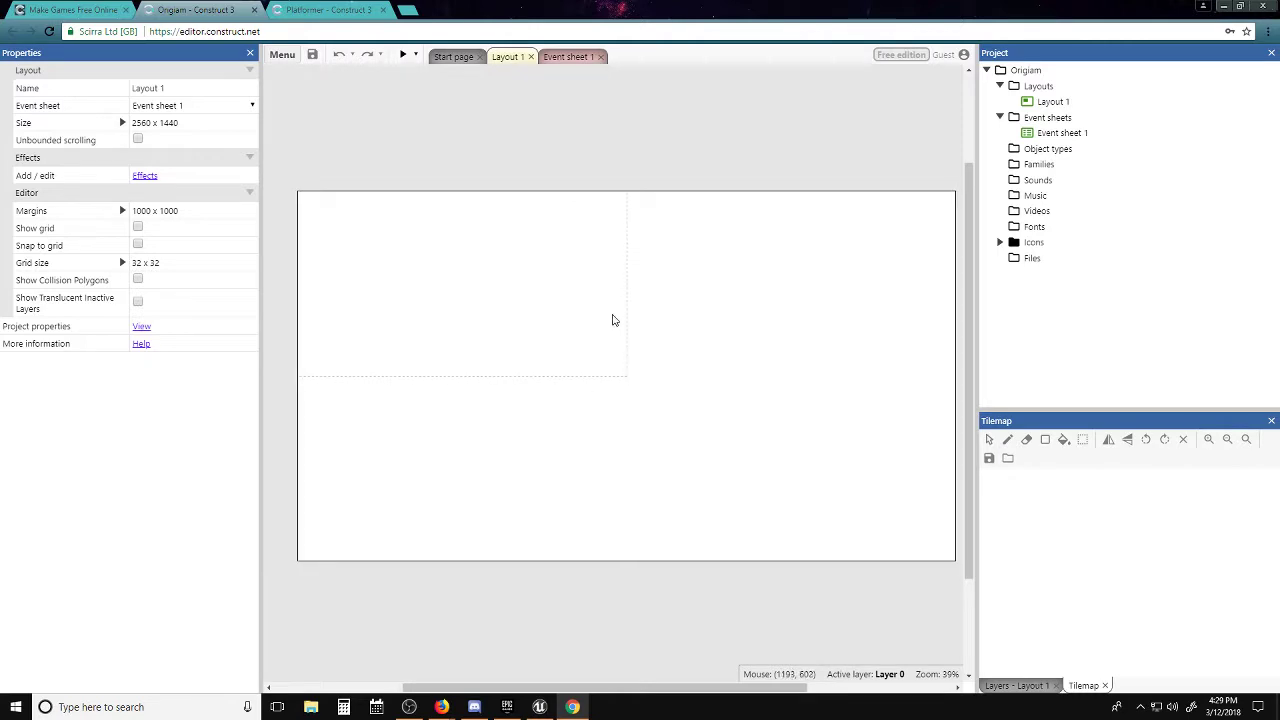
middle_click_drag(611, 320, 640, 291)
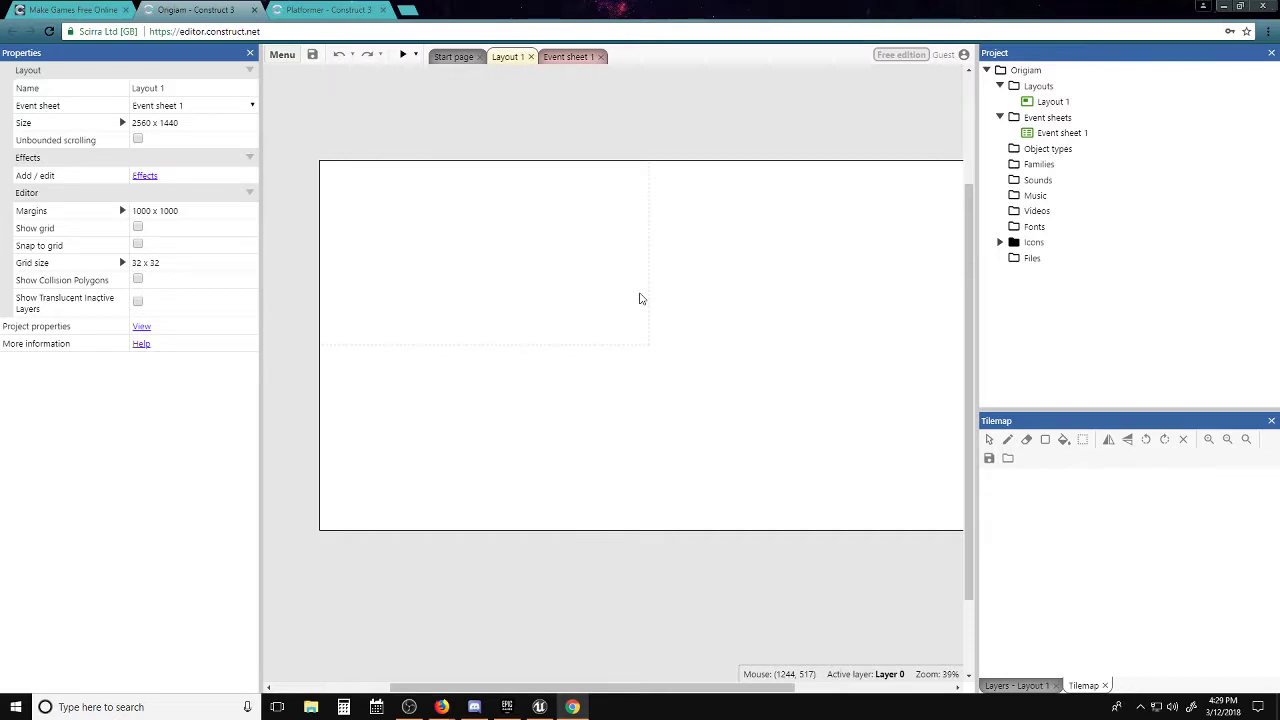
middle_click_drag(641, 298, 620, 337)
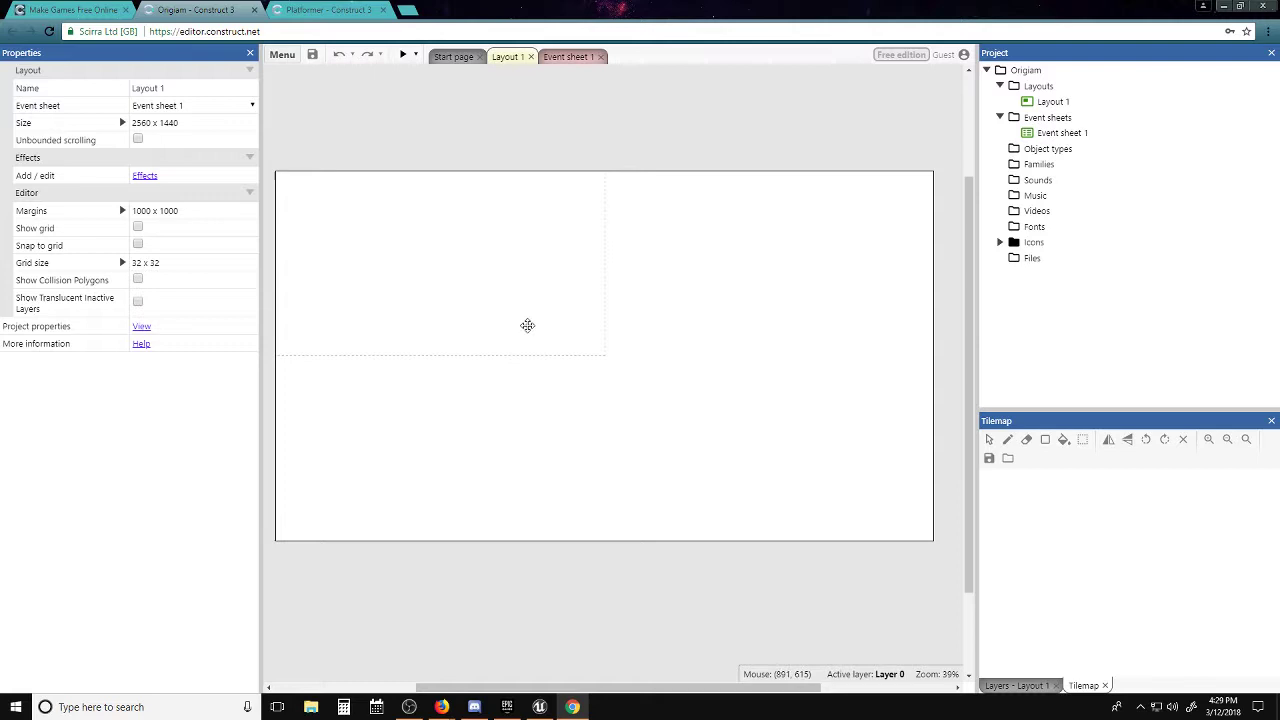
middle_click_drag(526, 324, 525, 350)
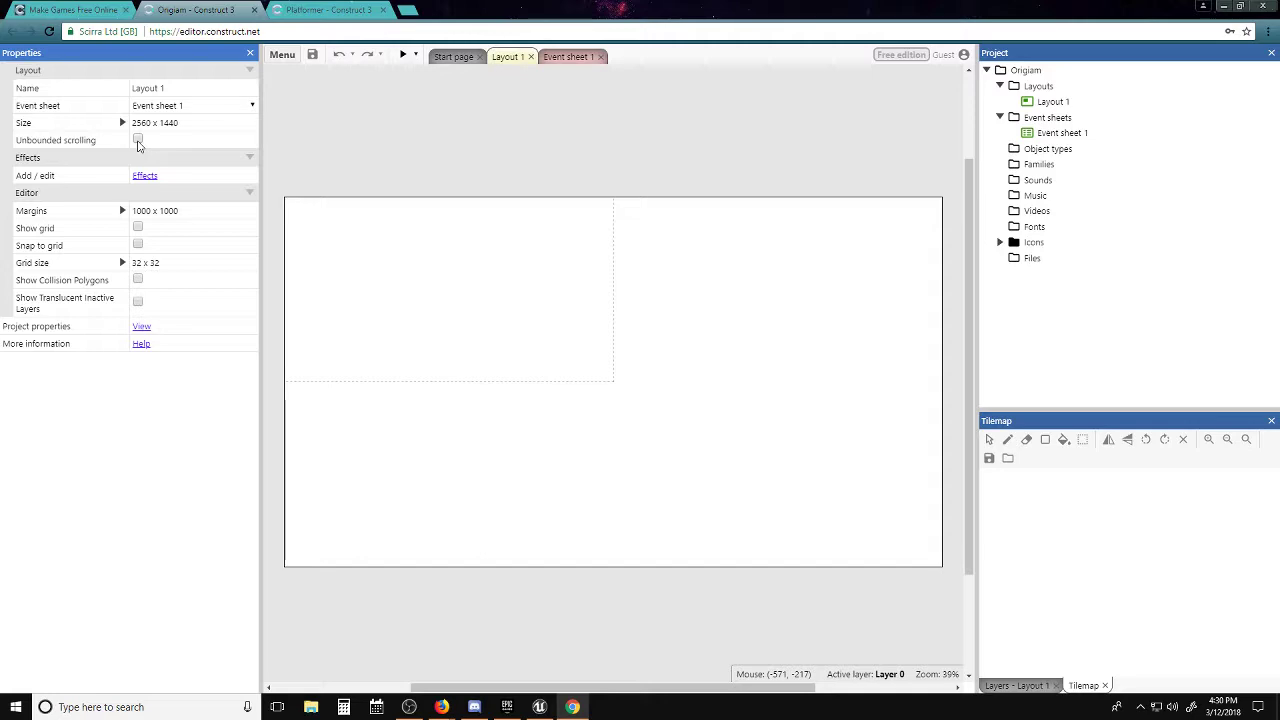
left_click(147, 177)
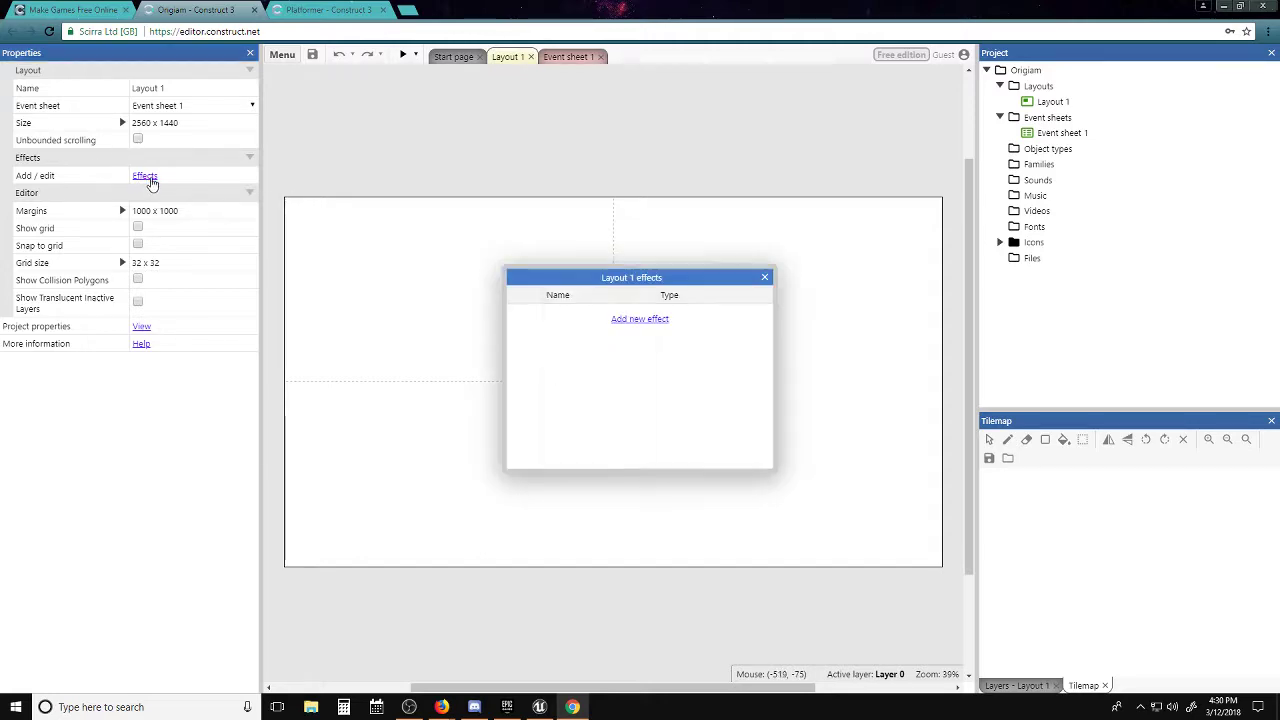
left_click(657, 319)
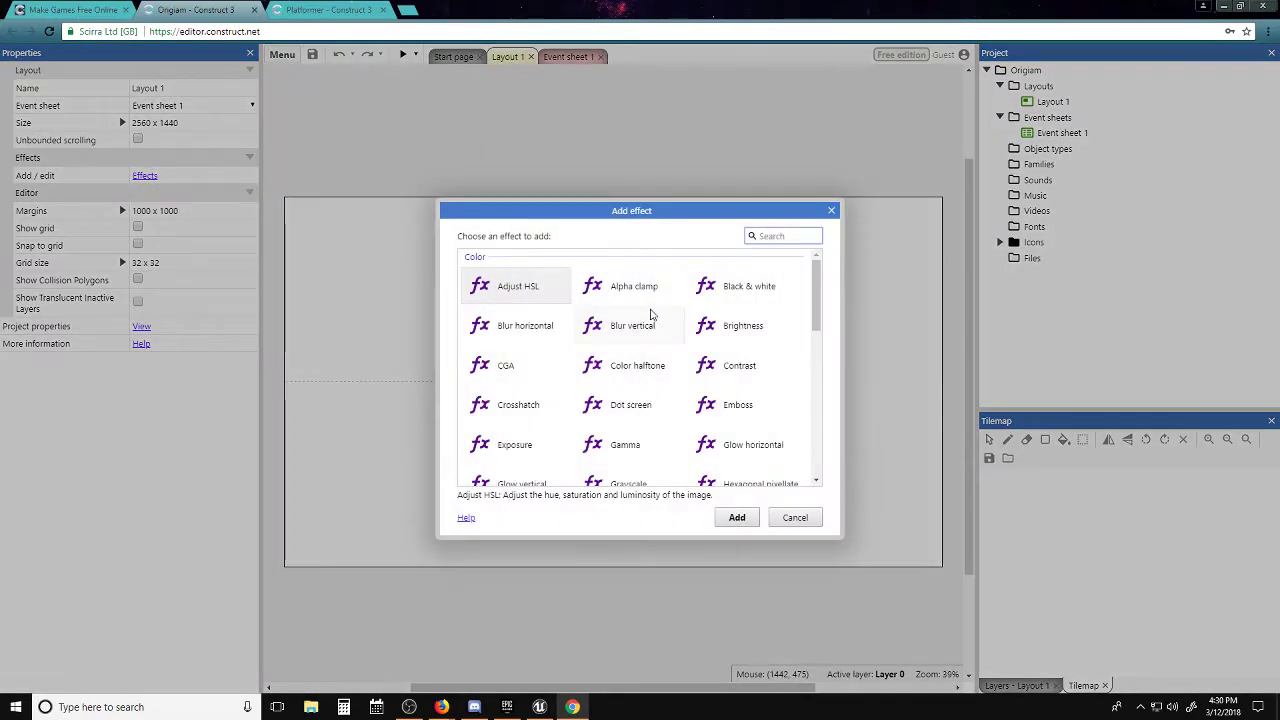
scroll(651, 315, "down", 5)
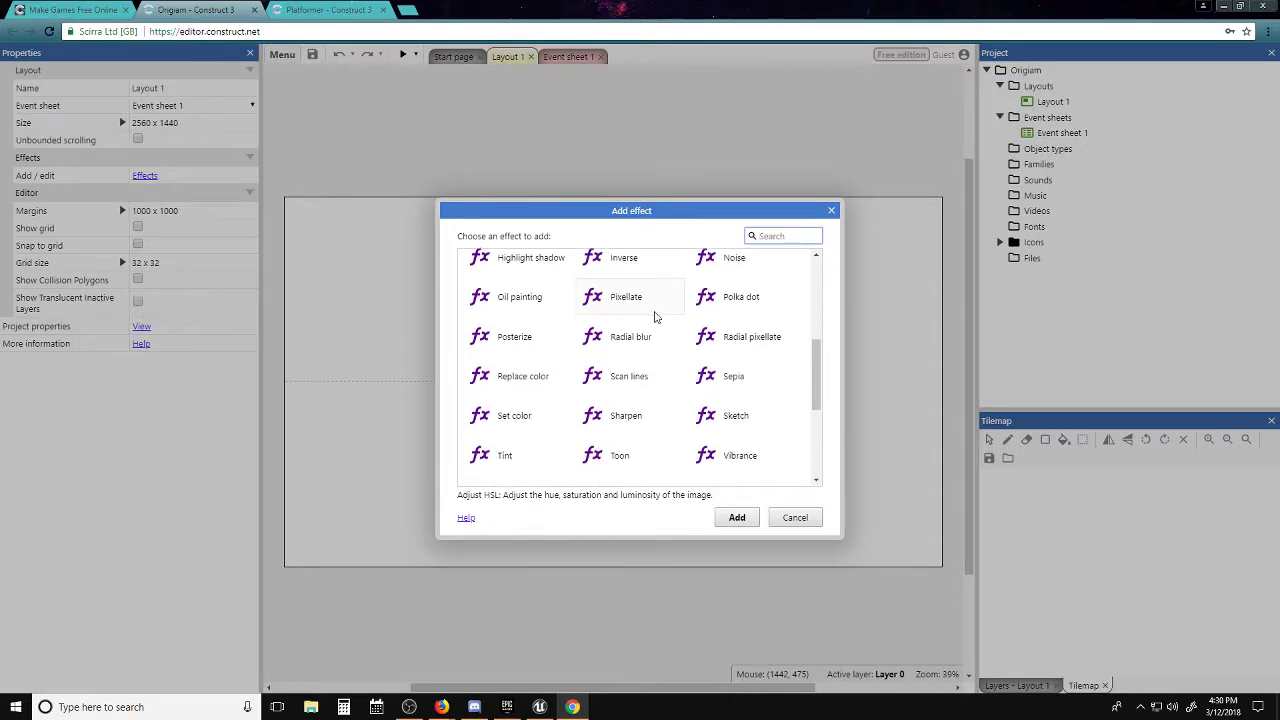
scroll(655, 317, "down", 5)
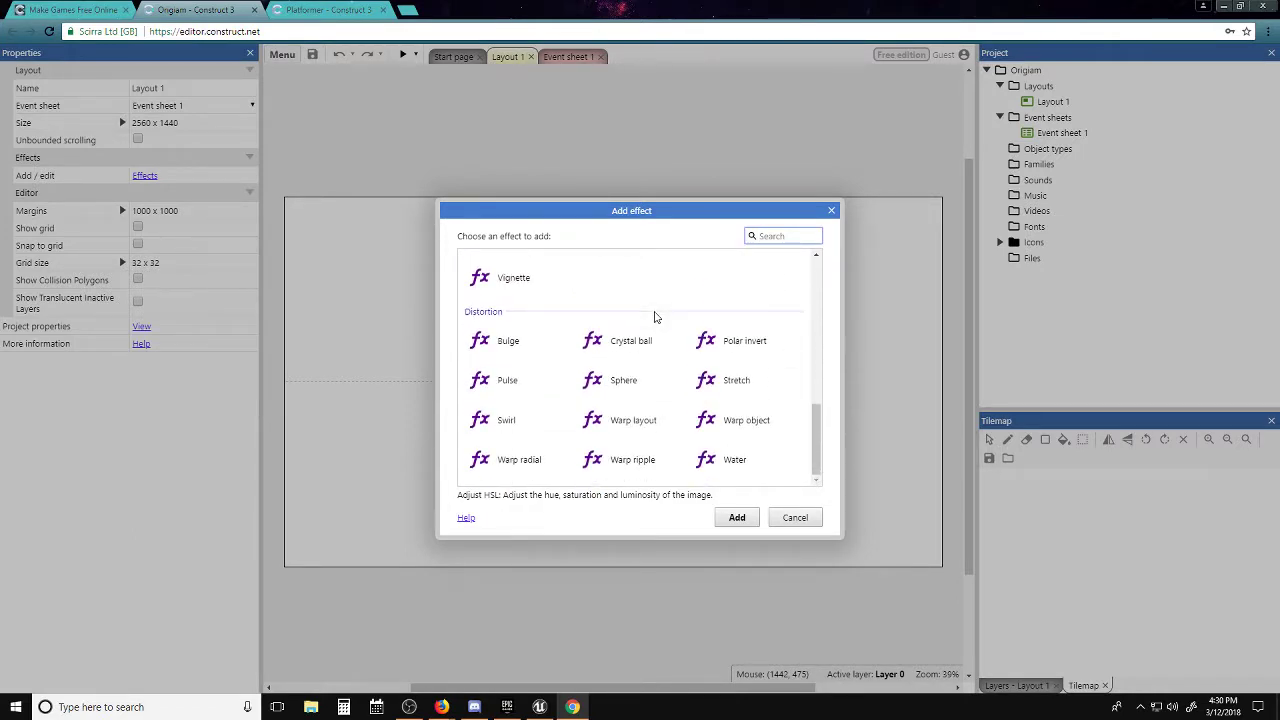
left_click(796, 517)
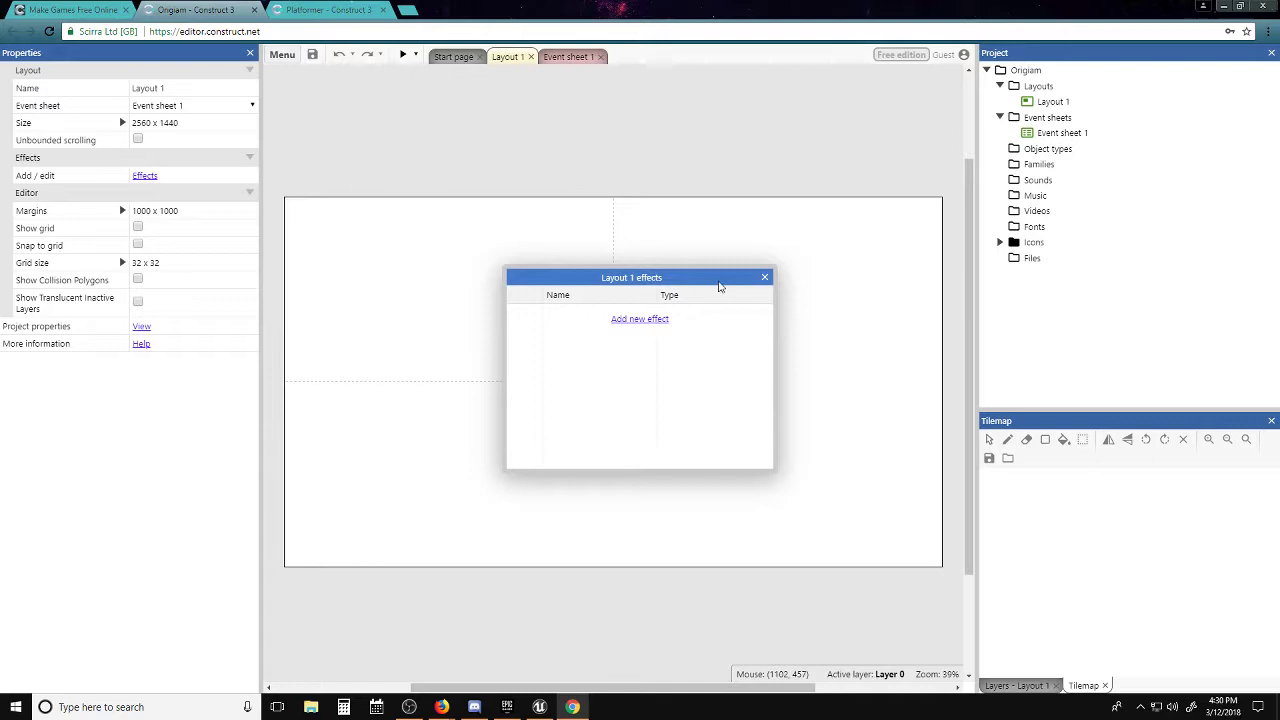
left_click(764, 277)
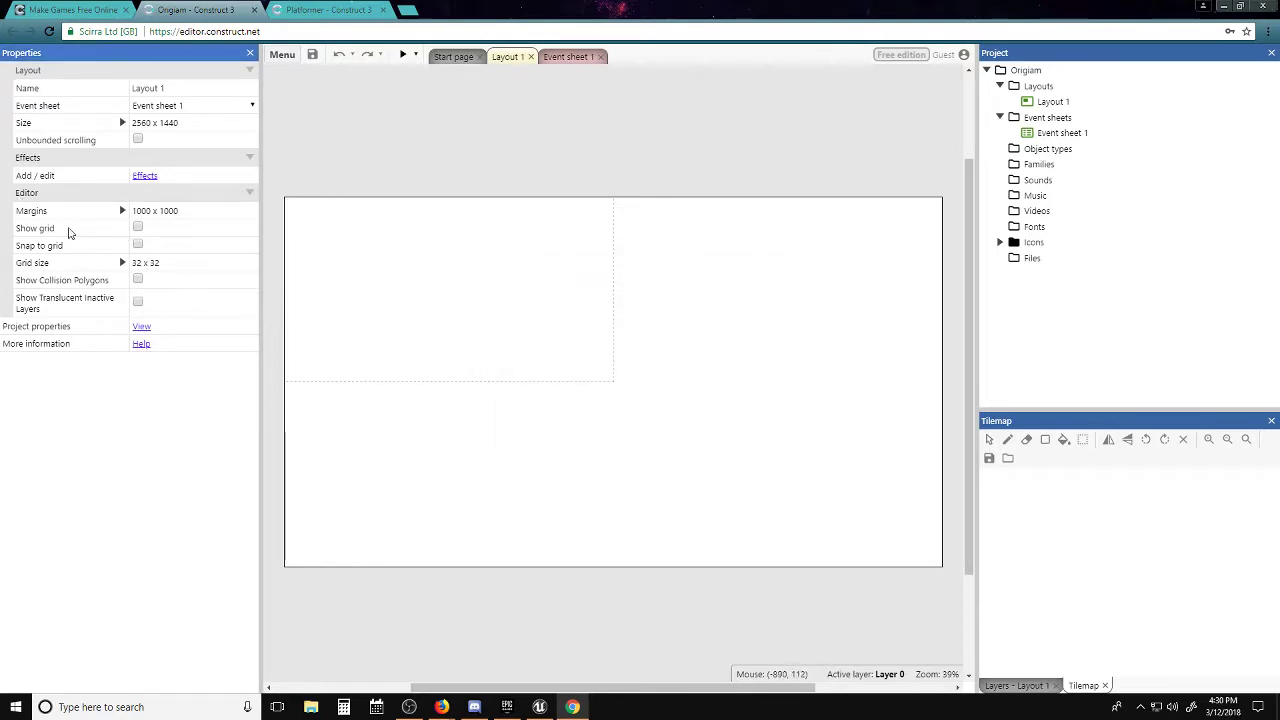
left_click(138, 227)
left_click(138, 227)
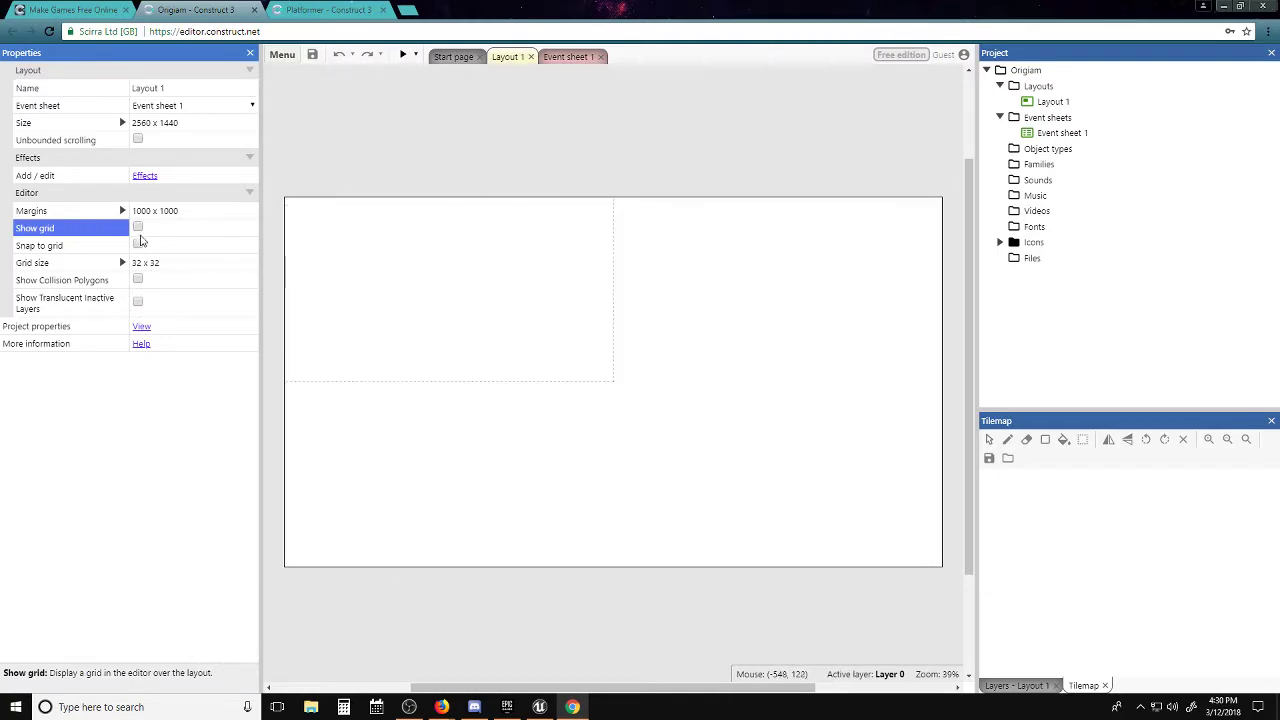
left_click(138, 244)
left_click(137, 246)
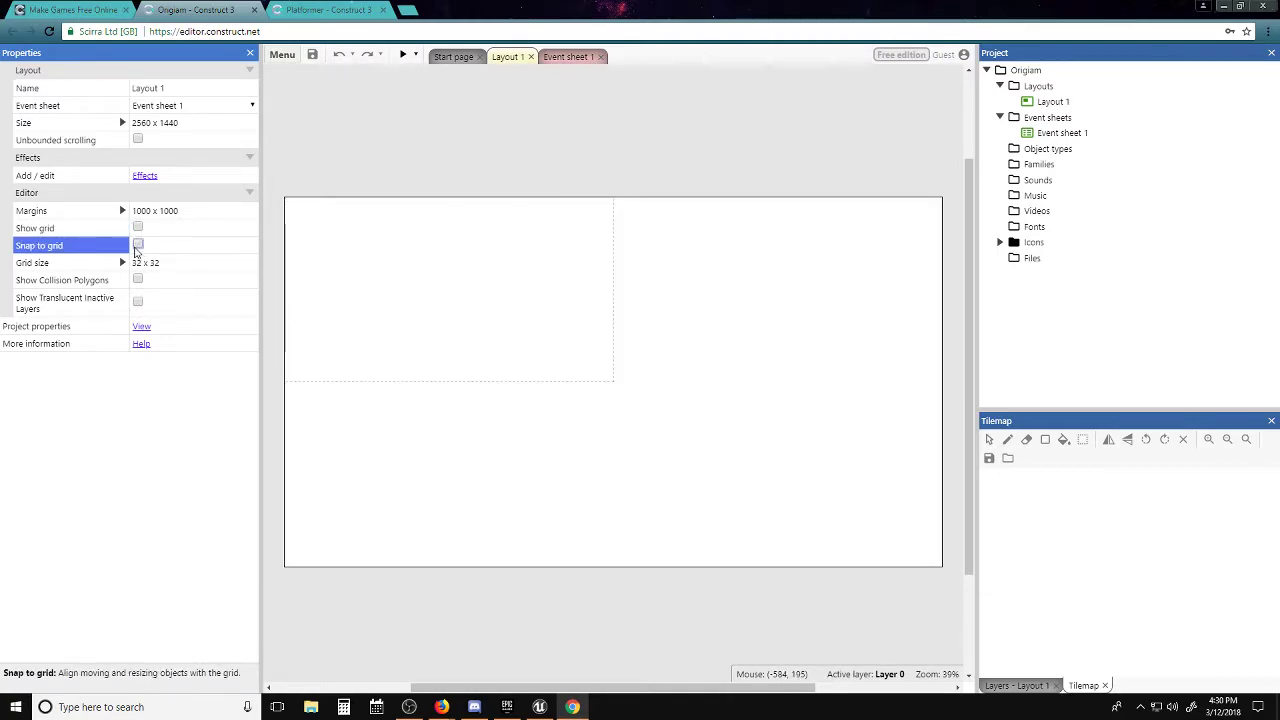
left_click(137, 262)
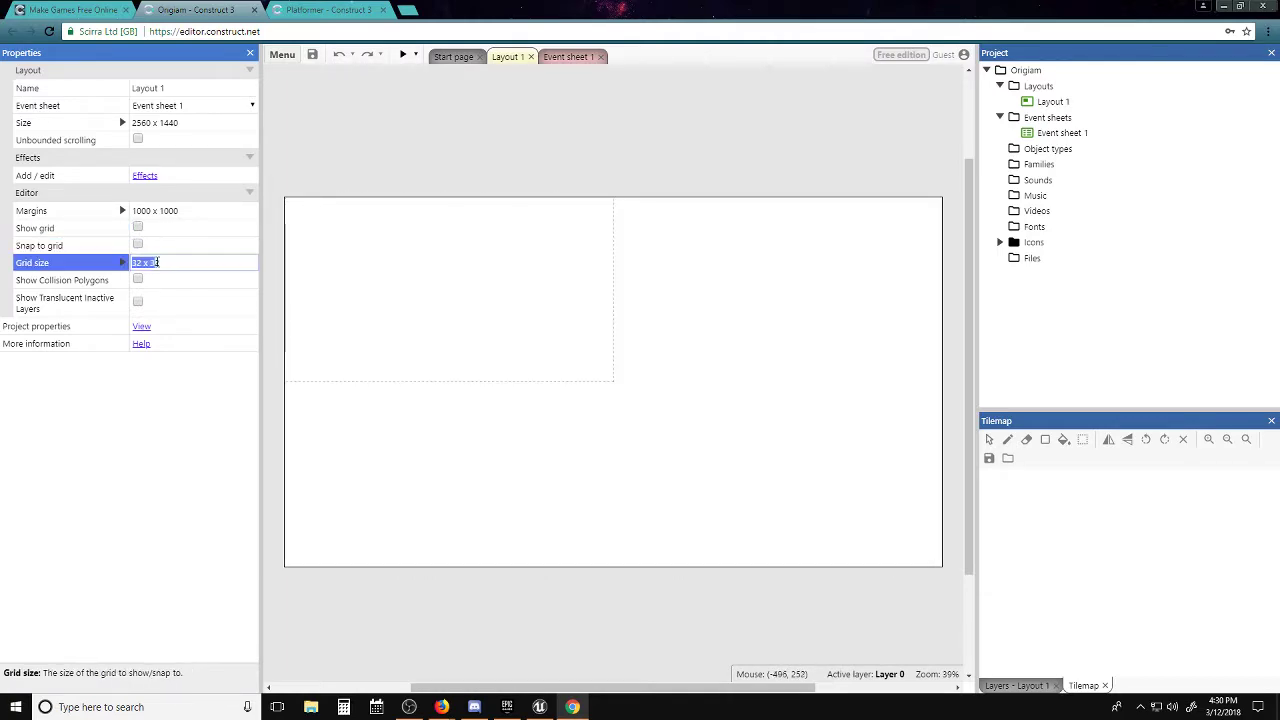
left_click(166, 262)
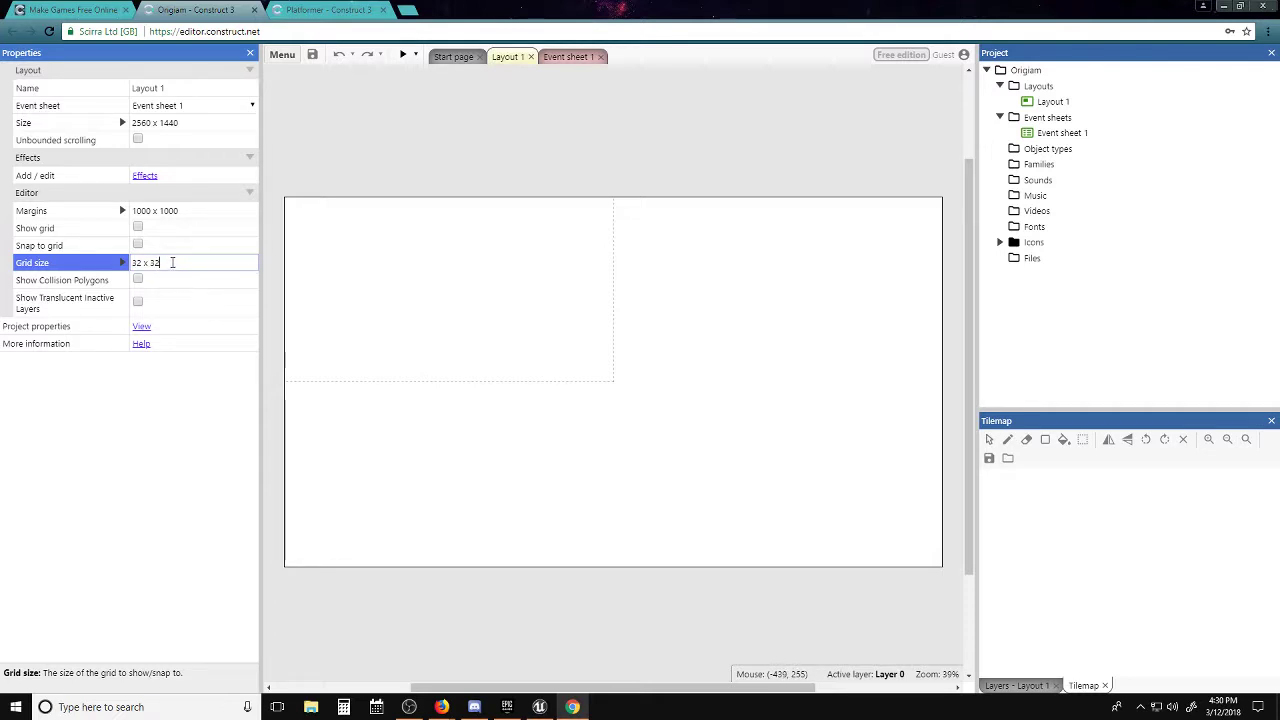
left_click_drag(172, 262, 103, 262)
left_click(138, 283)
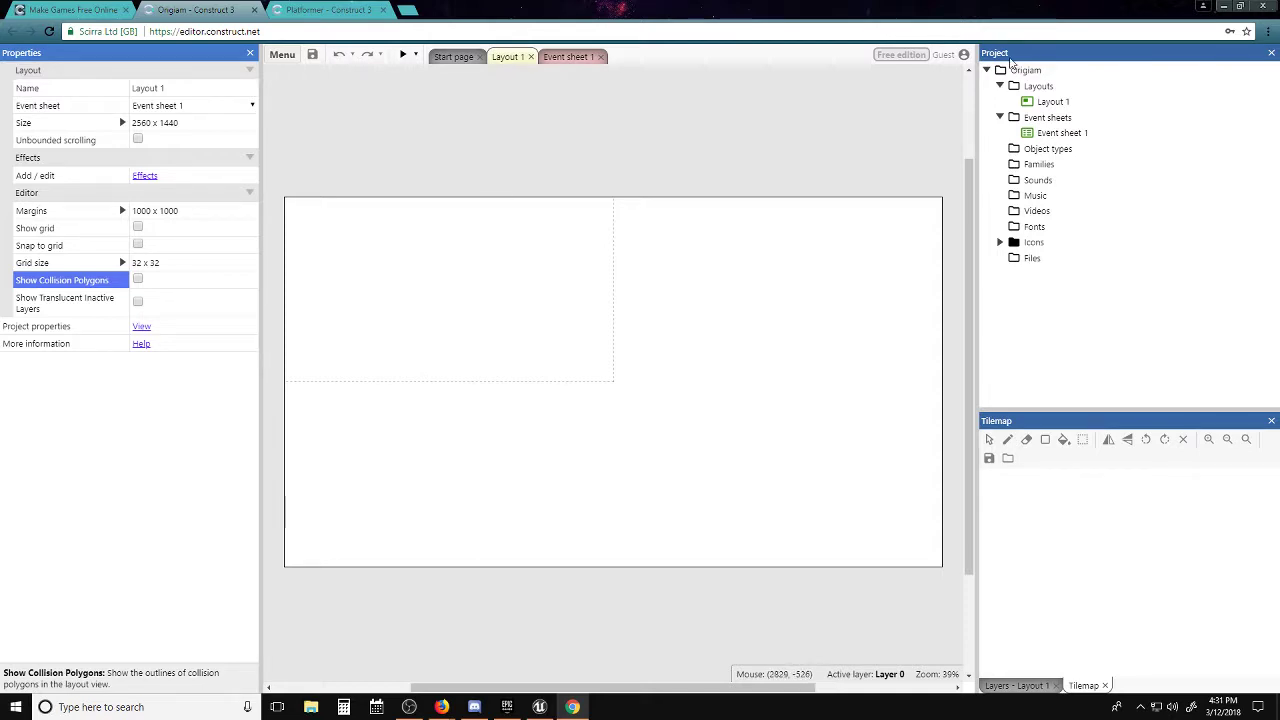
left_click(1010, 62)
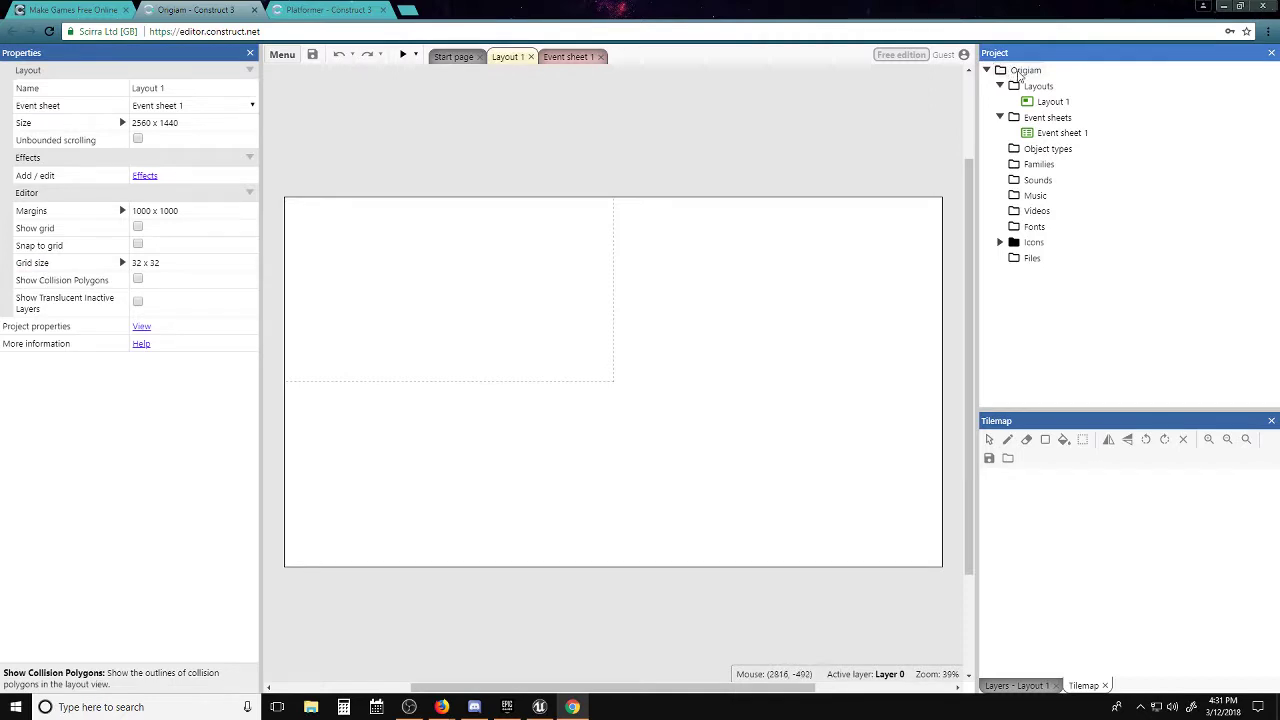
left_click(987, 71)
left_click(987, 71)
left_click(1058, 104)
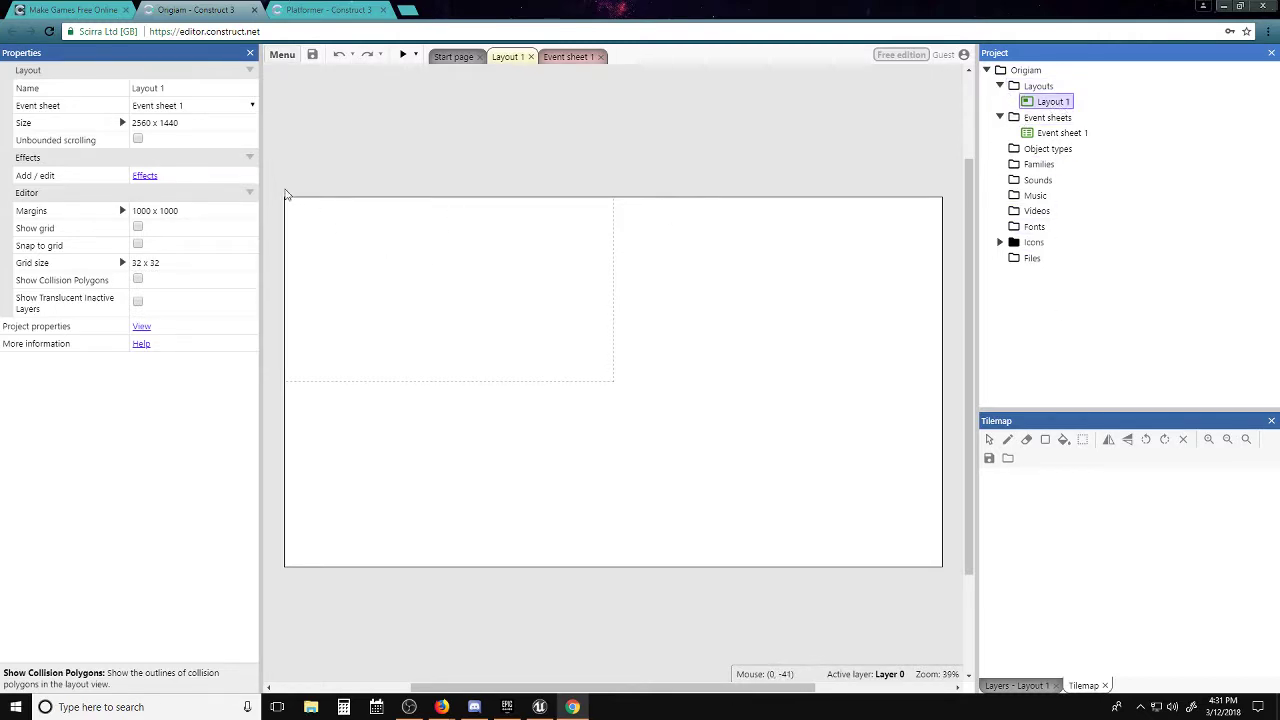
left_click_drag(286, 191, 947, 563)
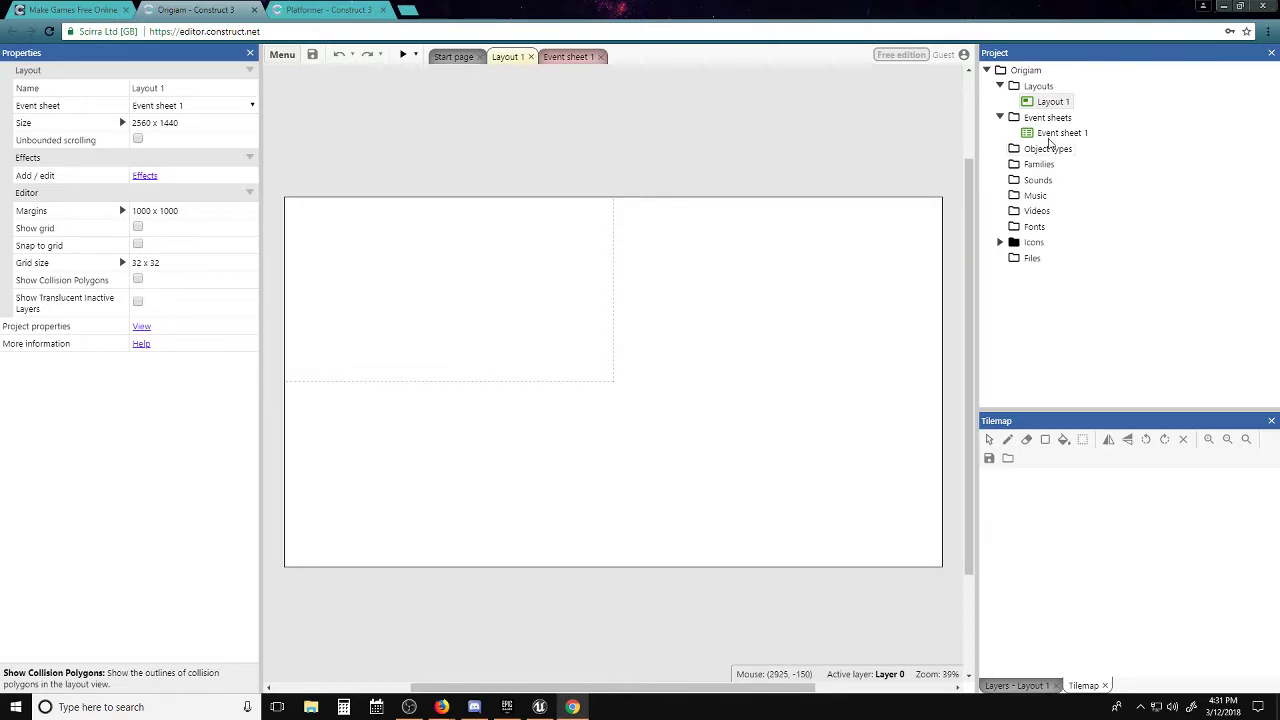
left_click(1058, 134)
left_click(545, 57)
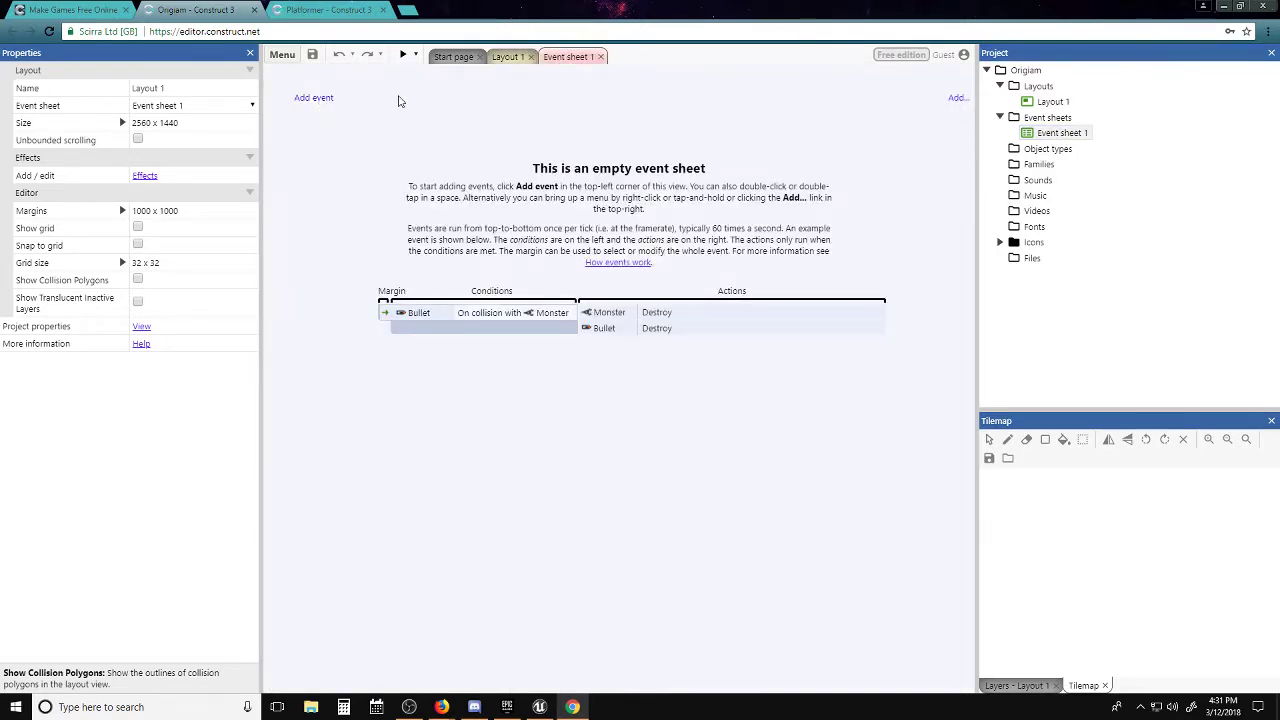
left_click(507, 58)
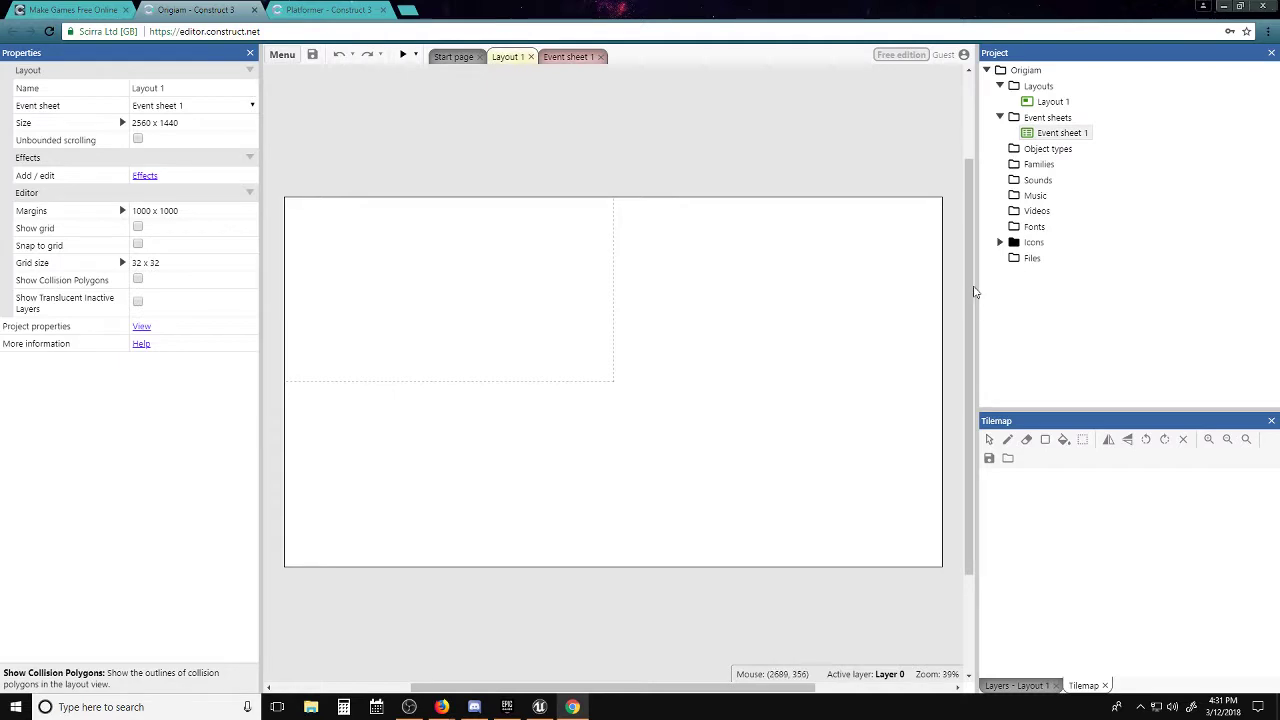
Step: Sign in to the Construct account from the Guest menu using the saved login details
mouse_move(972, 294)
left_mouse_down()
mouse_move(972, 320)
mouse_move(972, 288)
left_mouse_up()
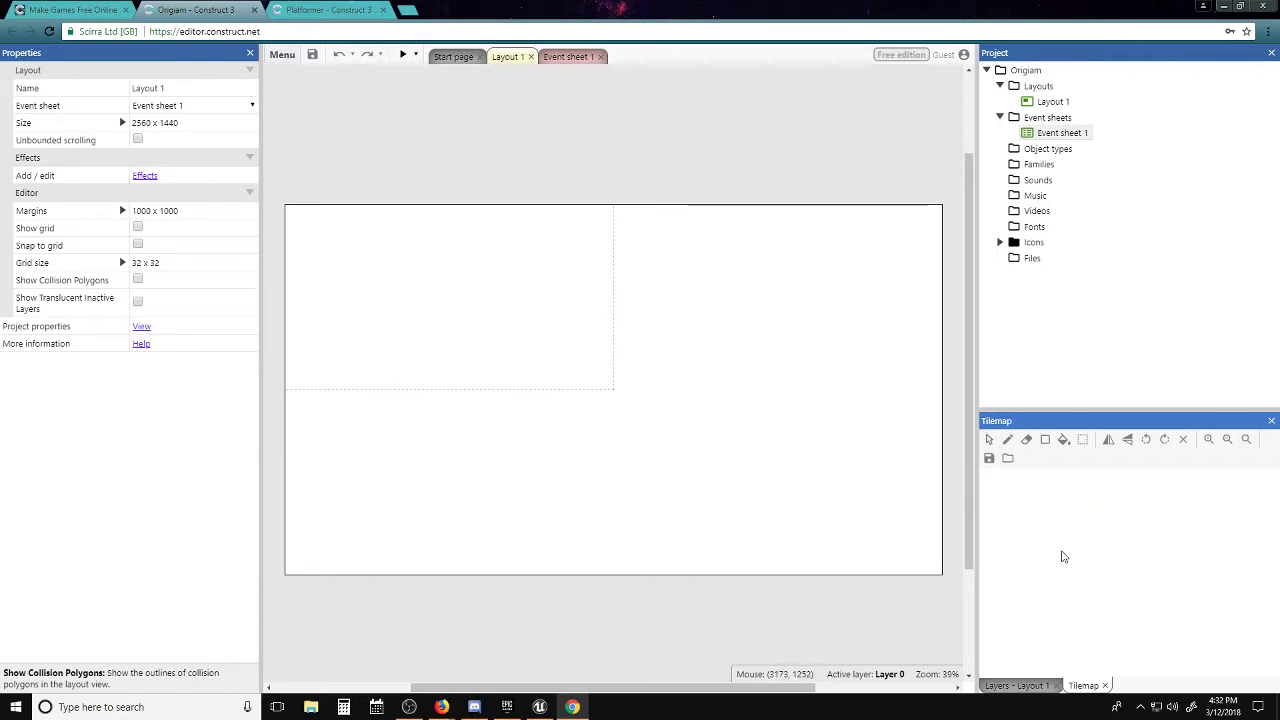
left_click(1015, 685)
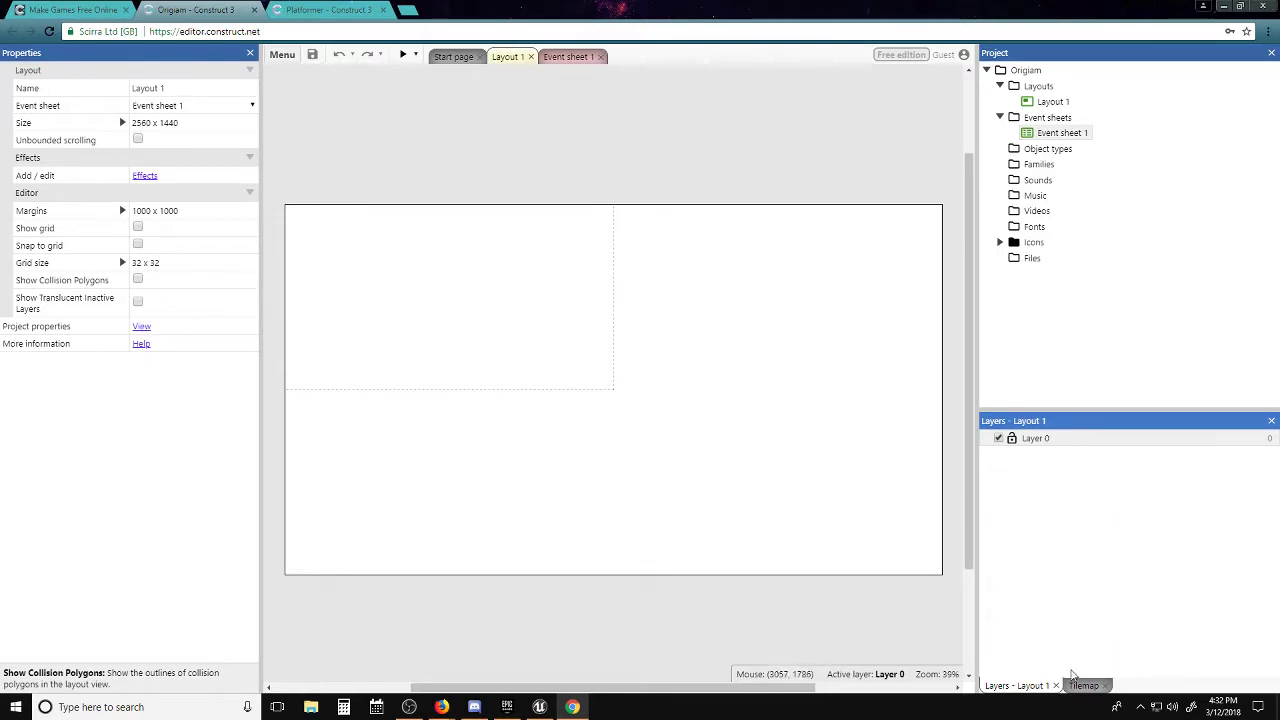
left_click(1083, 685)
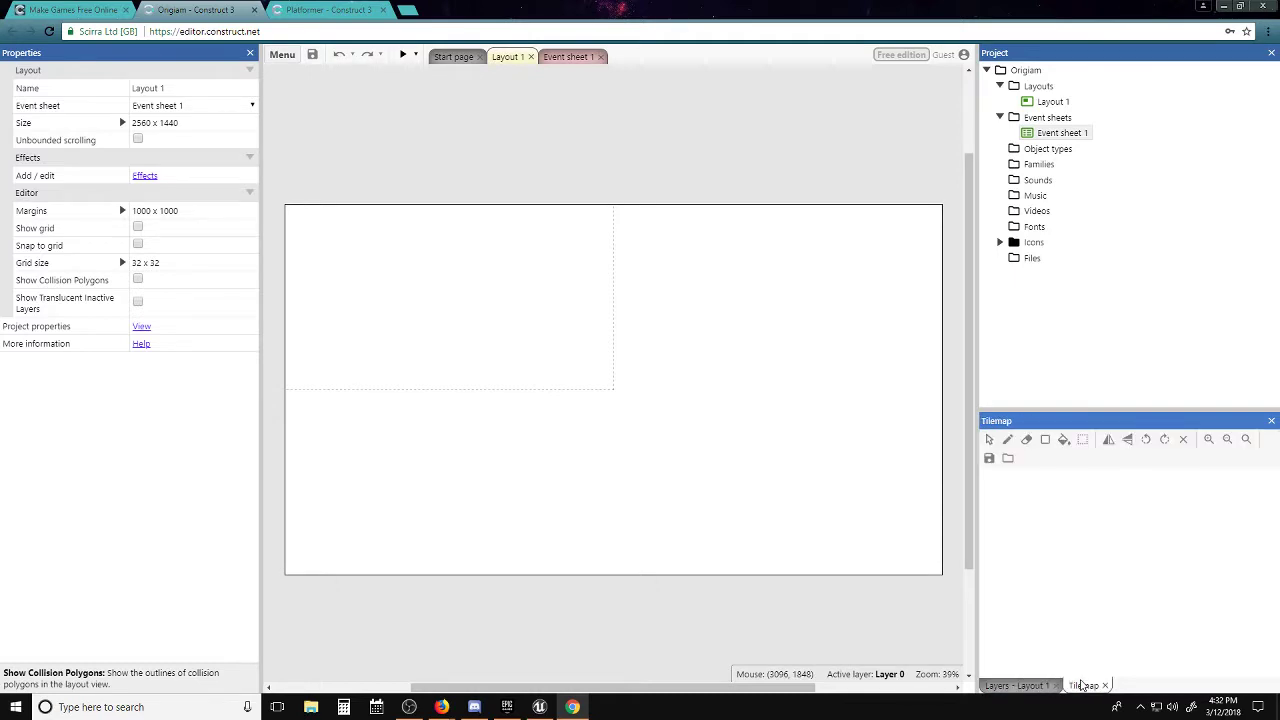
left_click(963, 55)
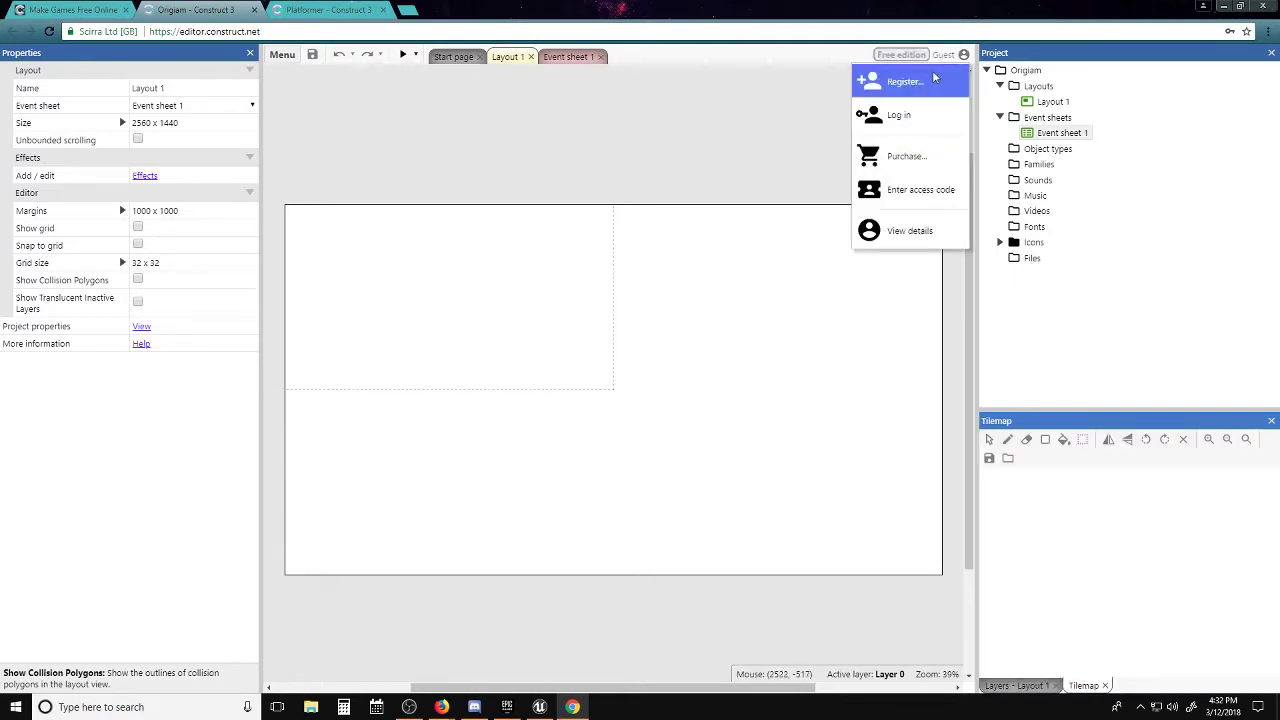
left_click(924, 115)
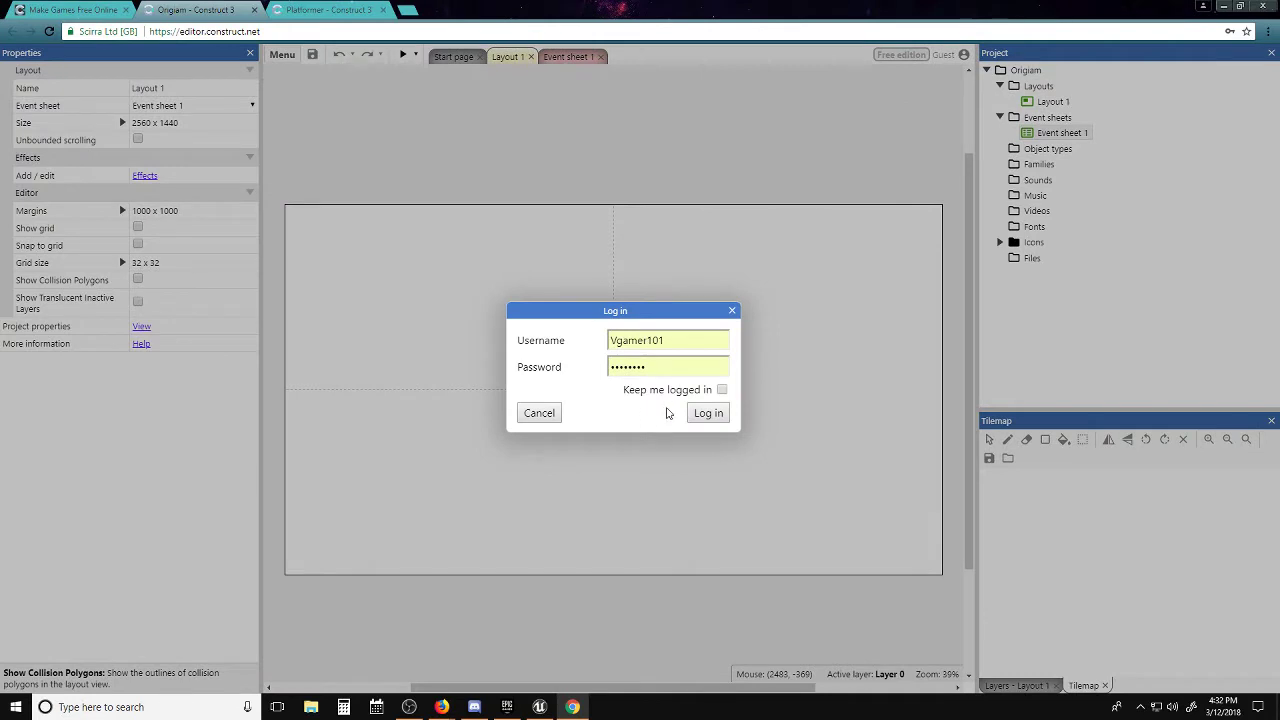
left_click(706, 412)
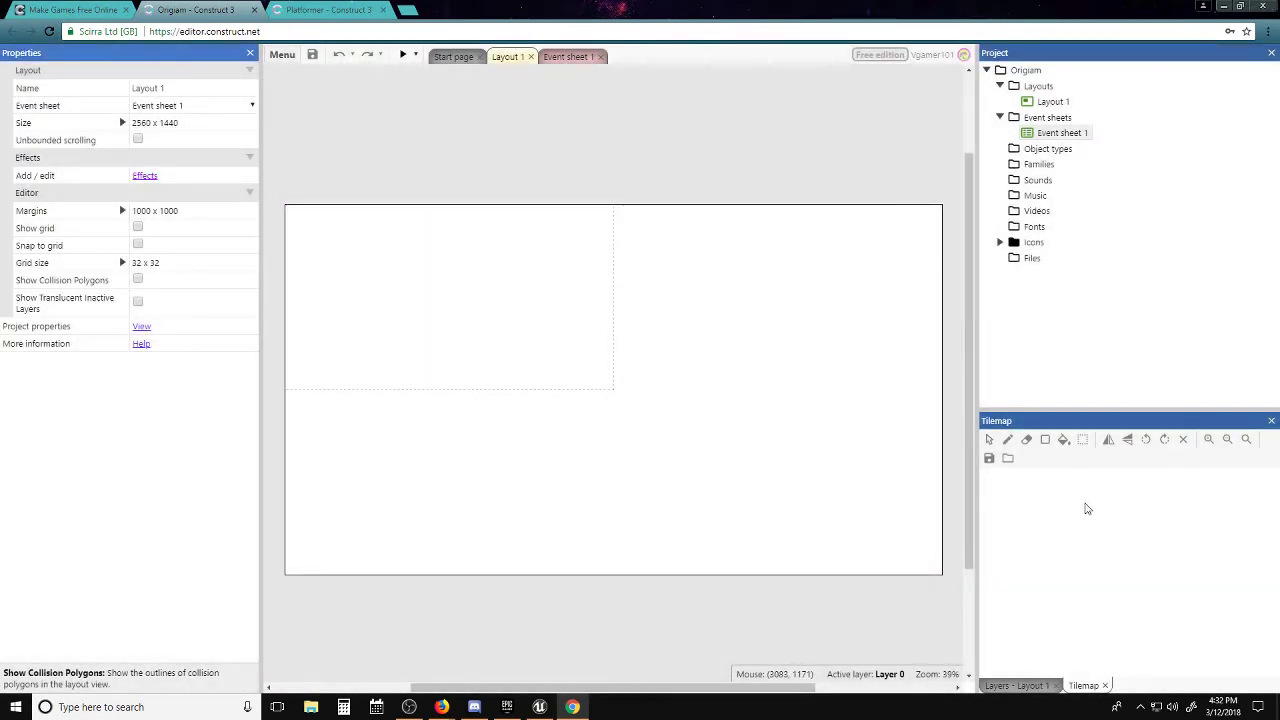
Step: Check the Layers and Tilemap panels, then flip between Event sheet 1 and Layout 1
left_click(1030, 686)
left_click(1083, 686)
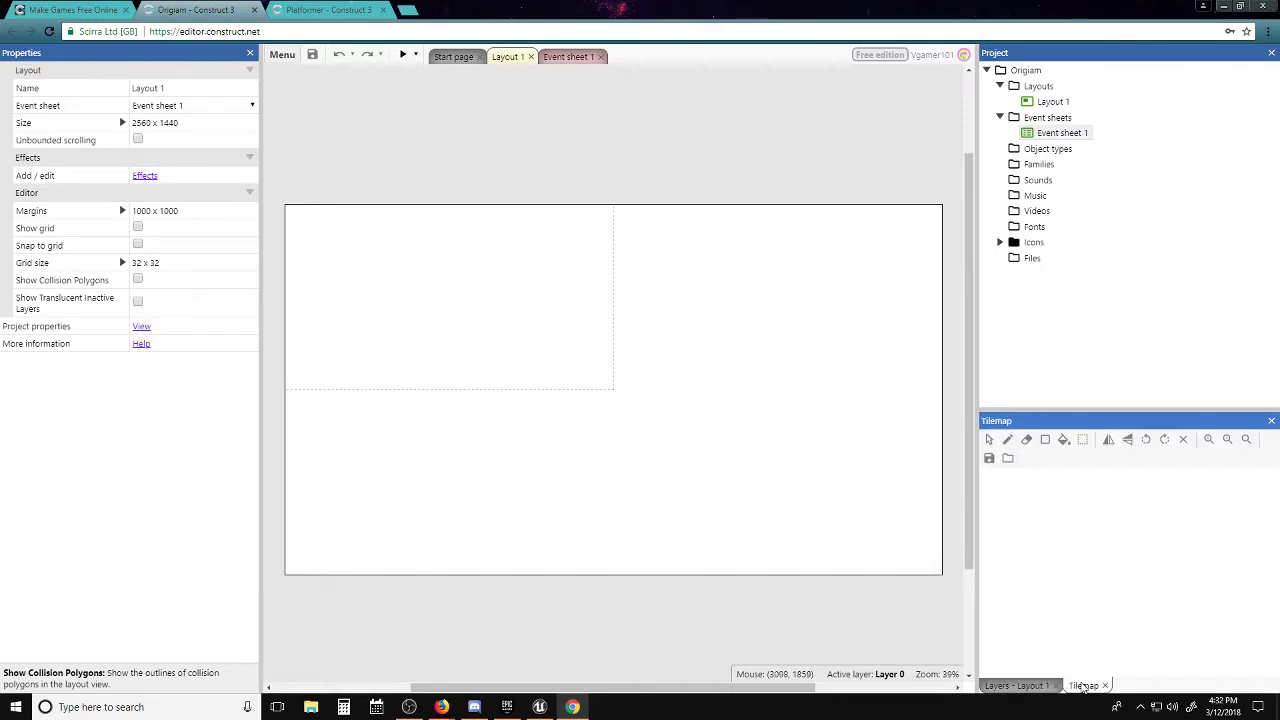
left_click(576, 60)
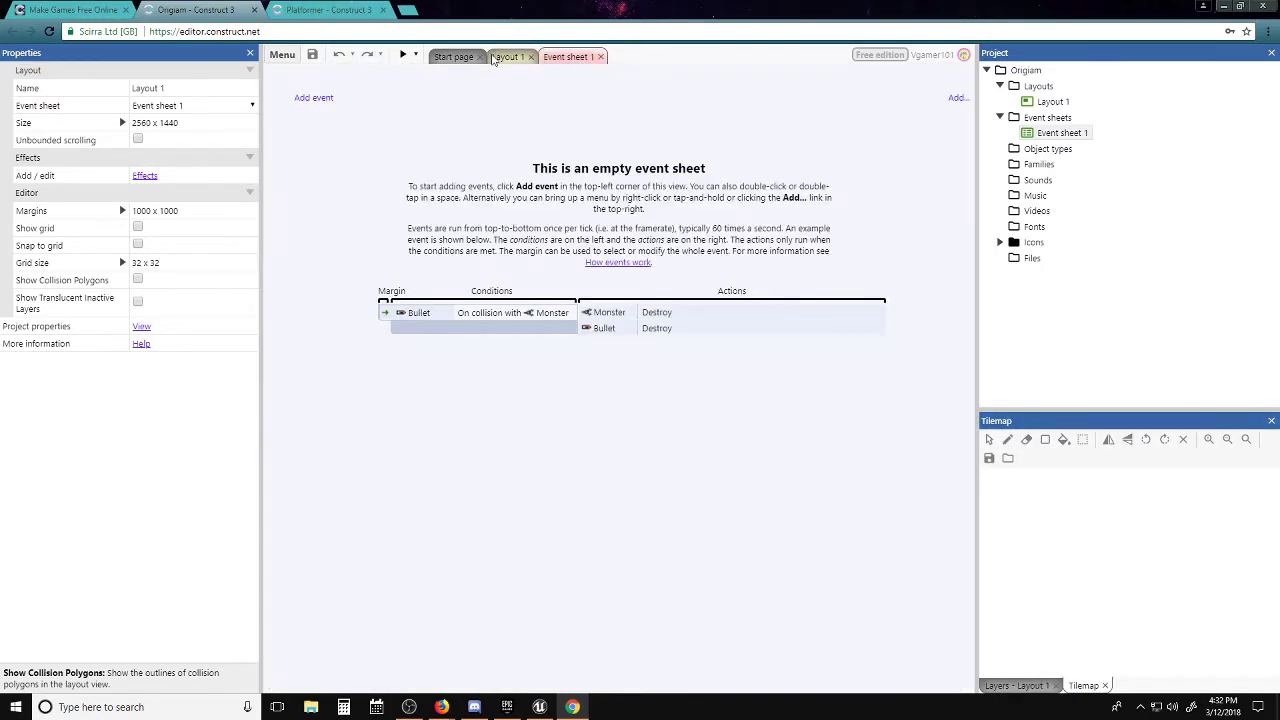
left_click(505, 58)
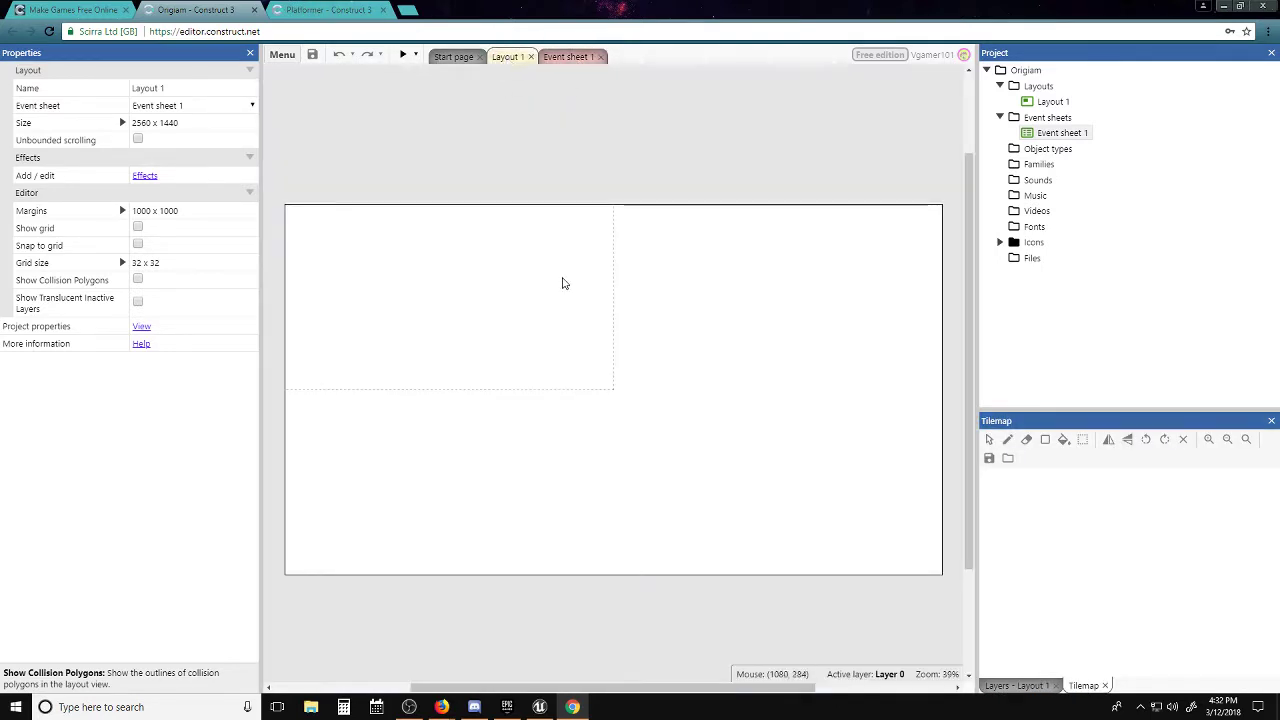
Step: Switch to the Platformer project and clear the selection to show its layout properties
left_click(298, 9)
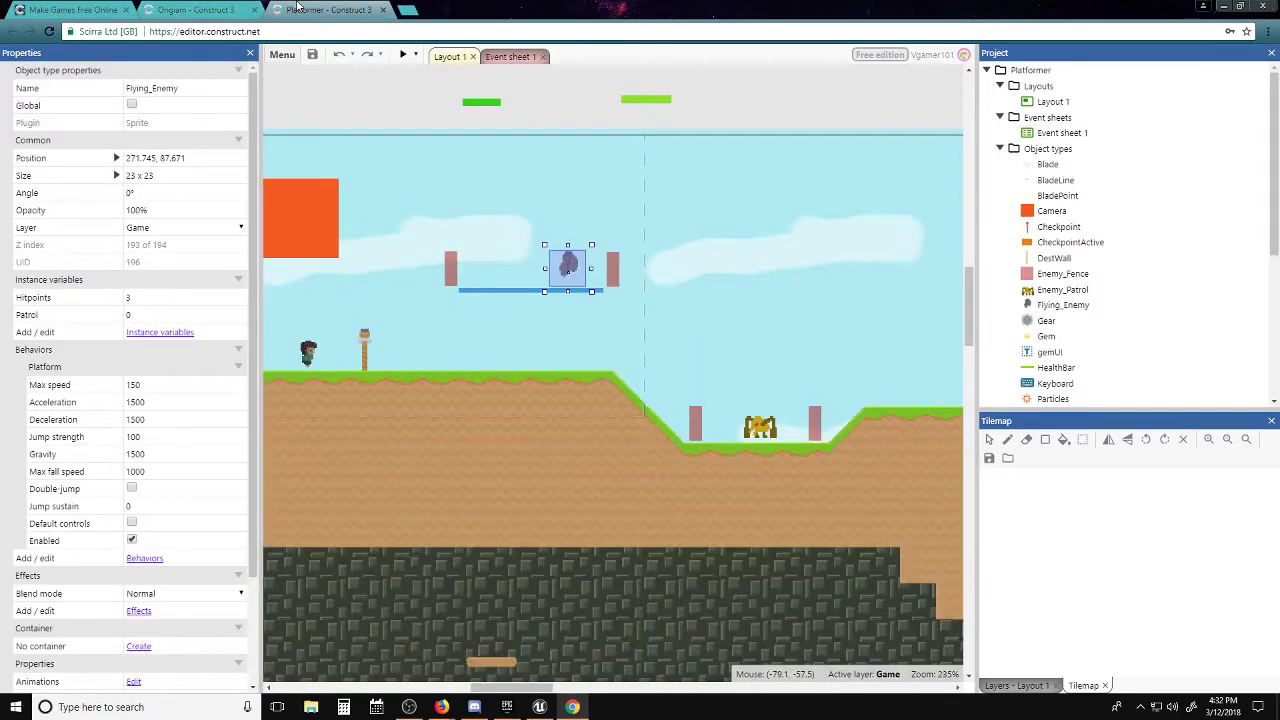
left_click(702, 116)
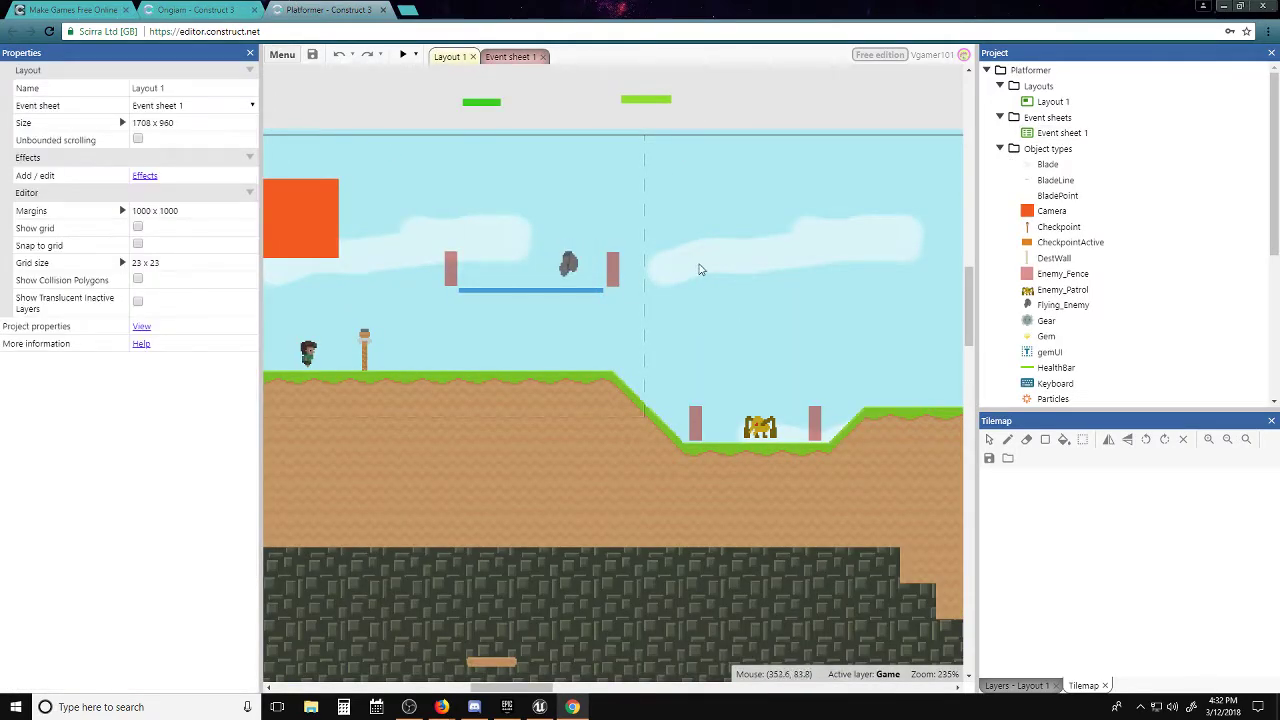
left_click(841, 217)
right_click(841, 217)
left_click(817, 112)
Step: Zoom and pan across the level from the grassy surface down through the caves
middle_click_drag(749, 249, 755, 229)
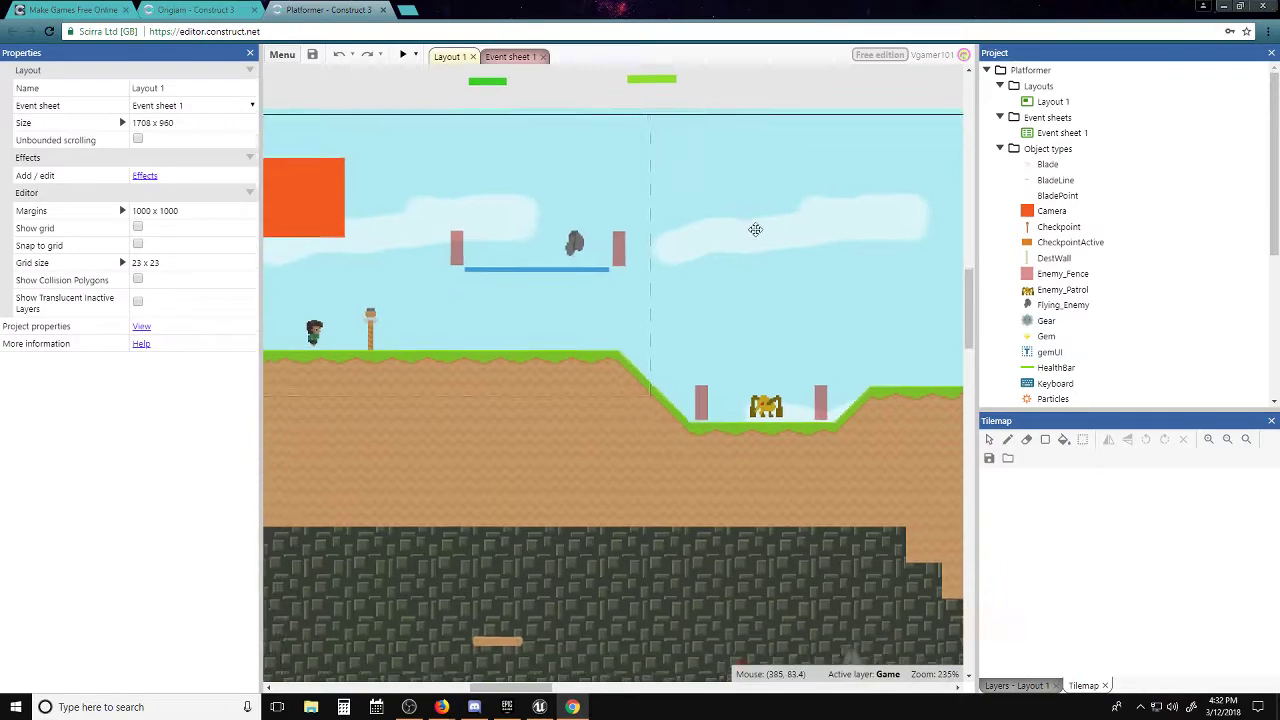
scroll(750, 220, "down", 5)
scroll(723, 194, "up", 3)
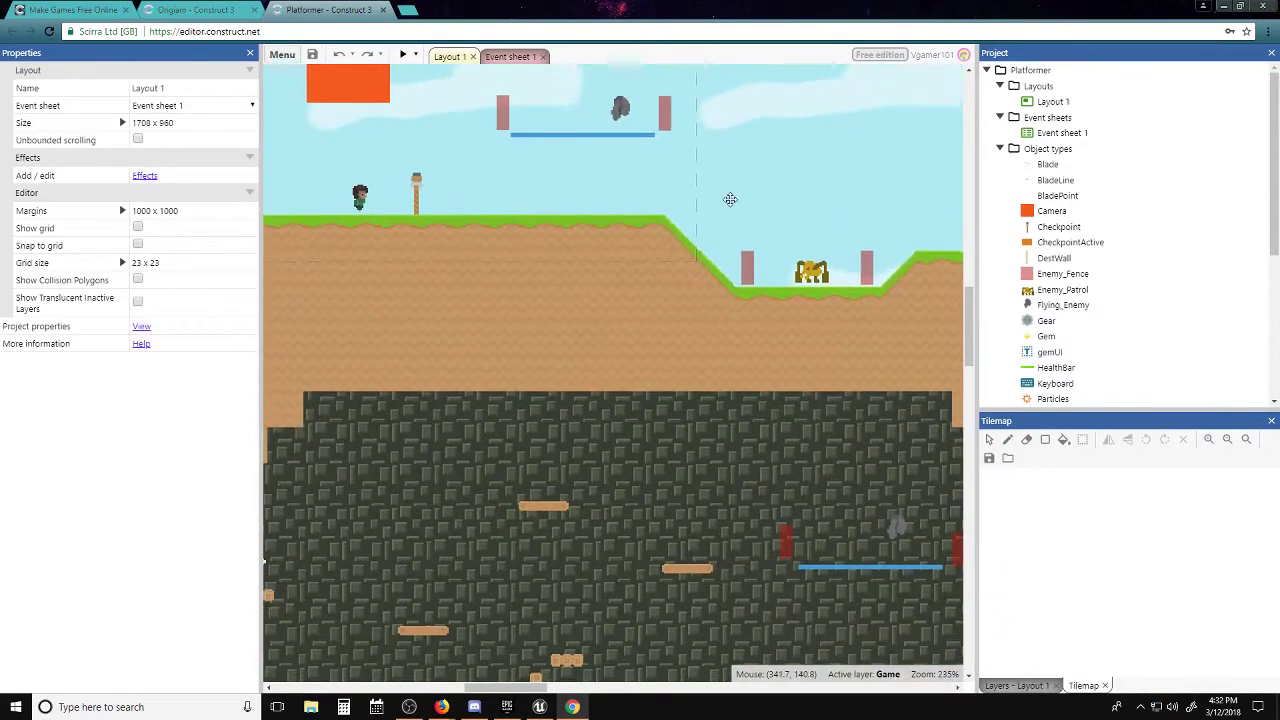
scroll(730, 199, "down", 7, "ctrl")
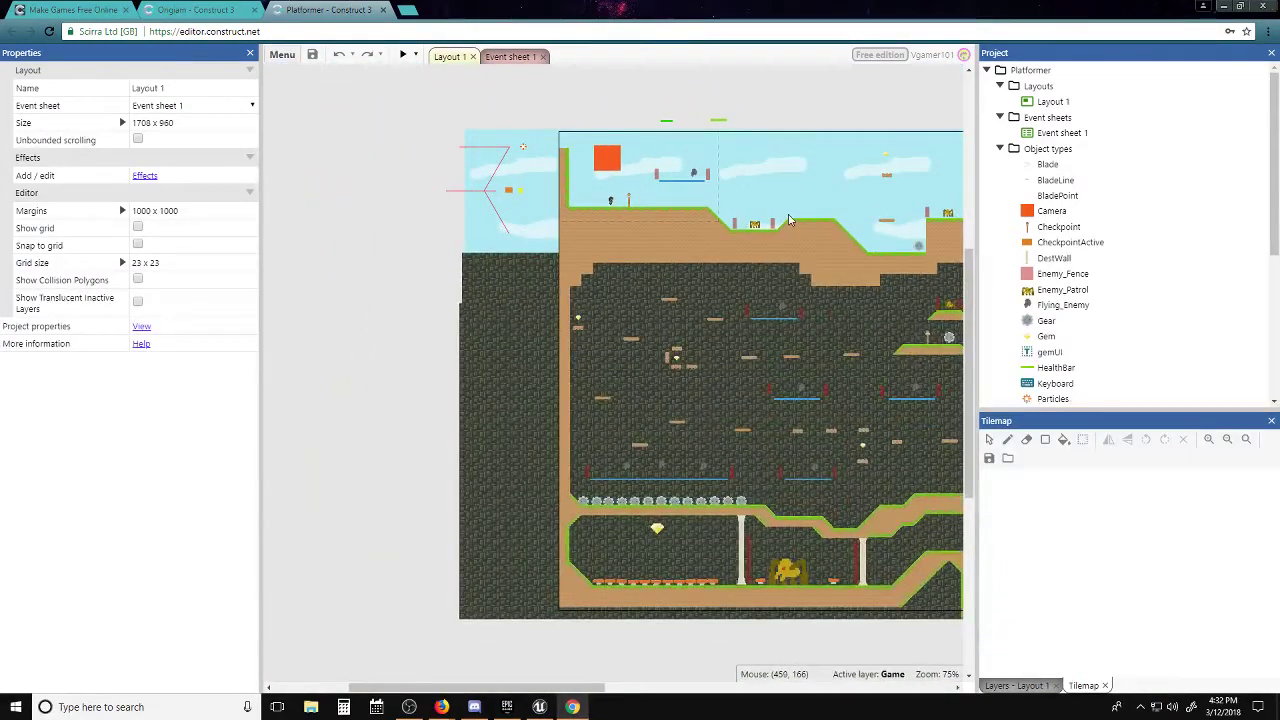
scroll(636, 217, "down", 3, "ctrl")
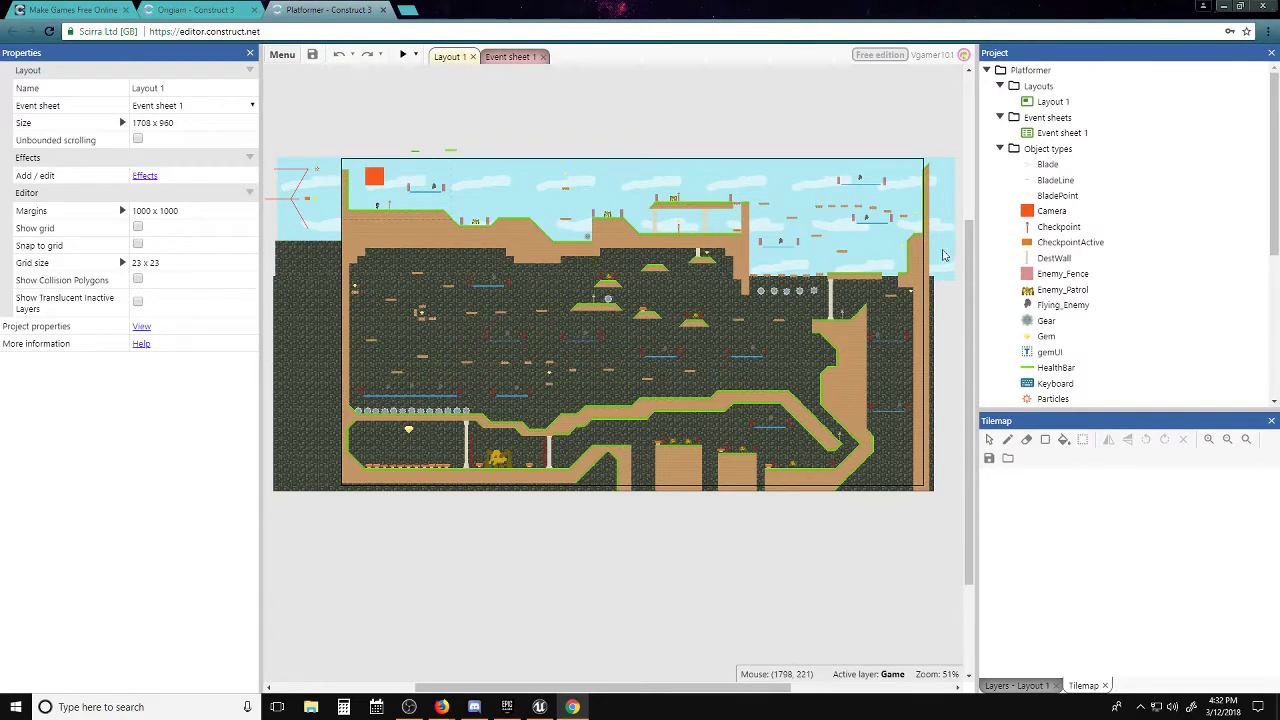
scroll(617, 220, "up", 10, "ctrl")
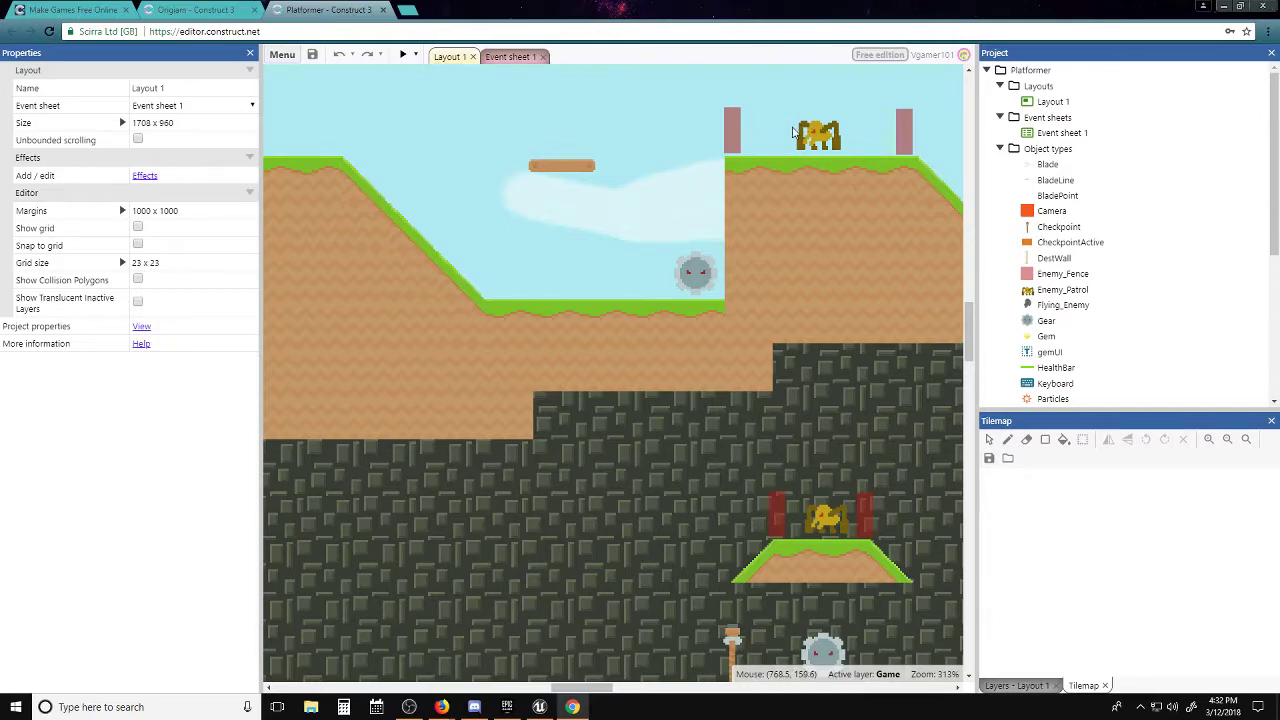
middle_click_drag(793, 131, 709, 313)
middle_click_drag(518, 208, 663, 409)
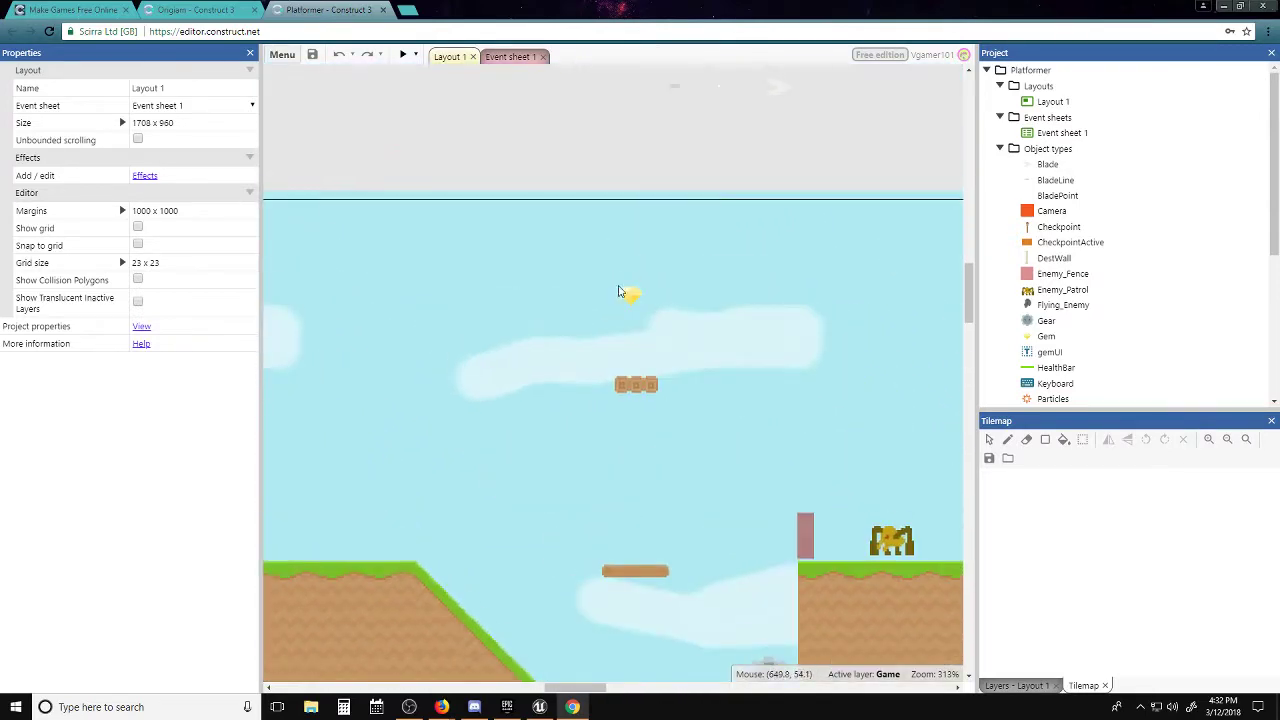
middle_click_drag(591, 274, 497, 200)
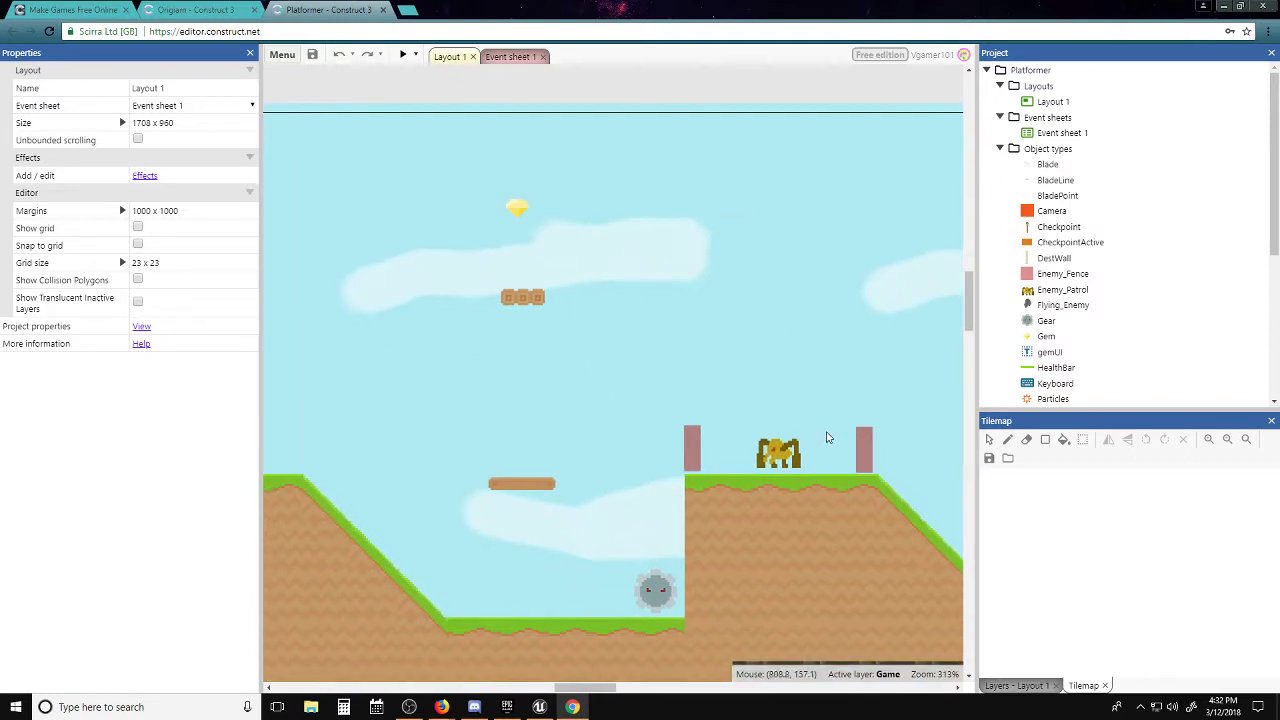
middle_click_drag(693, 342, 600, 337)
middle_click_drag(607, 170, 700, 508)
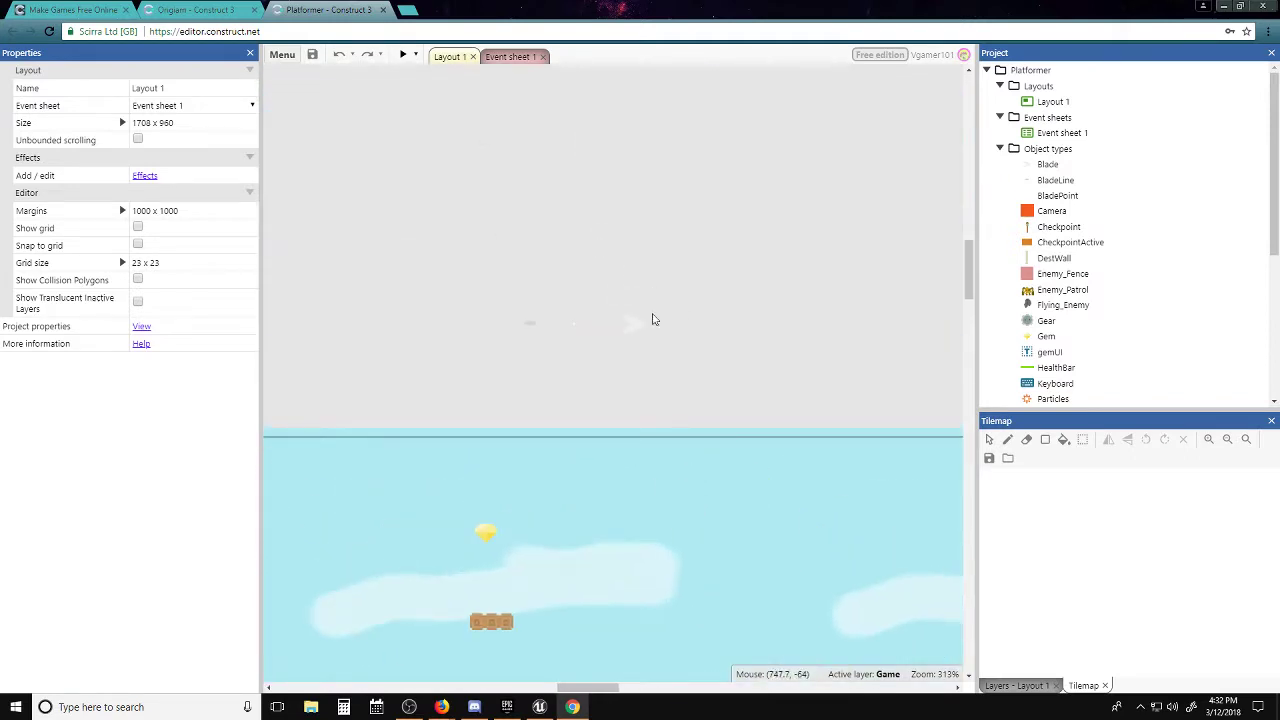
middle_click_drag(689, 435, 726, 200)
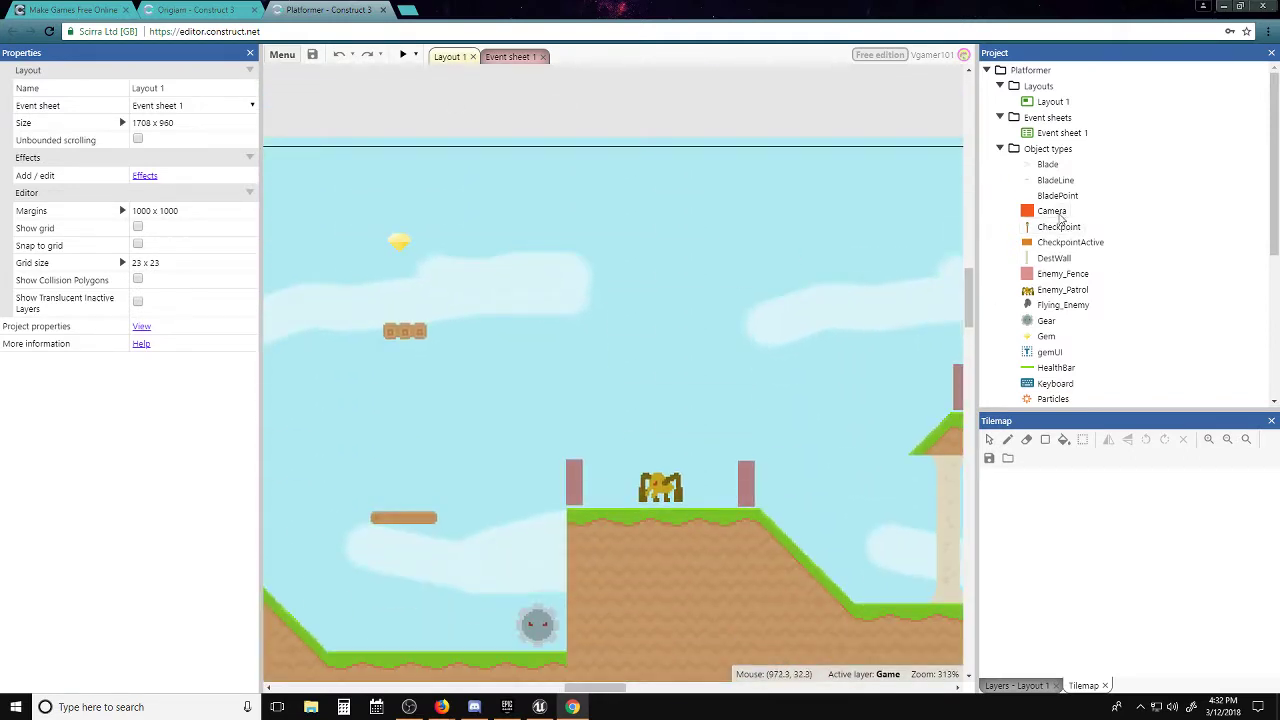
Step: Inspect the CheckpointActive object type's properties in the Project bar
left_click(1053, 212)
left_click(1062, 242)
scroll(1050, 313, "down", 5)
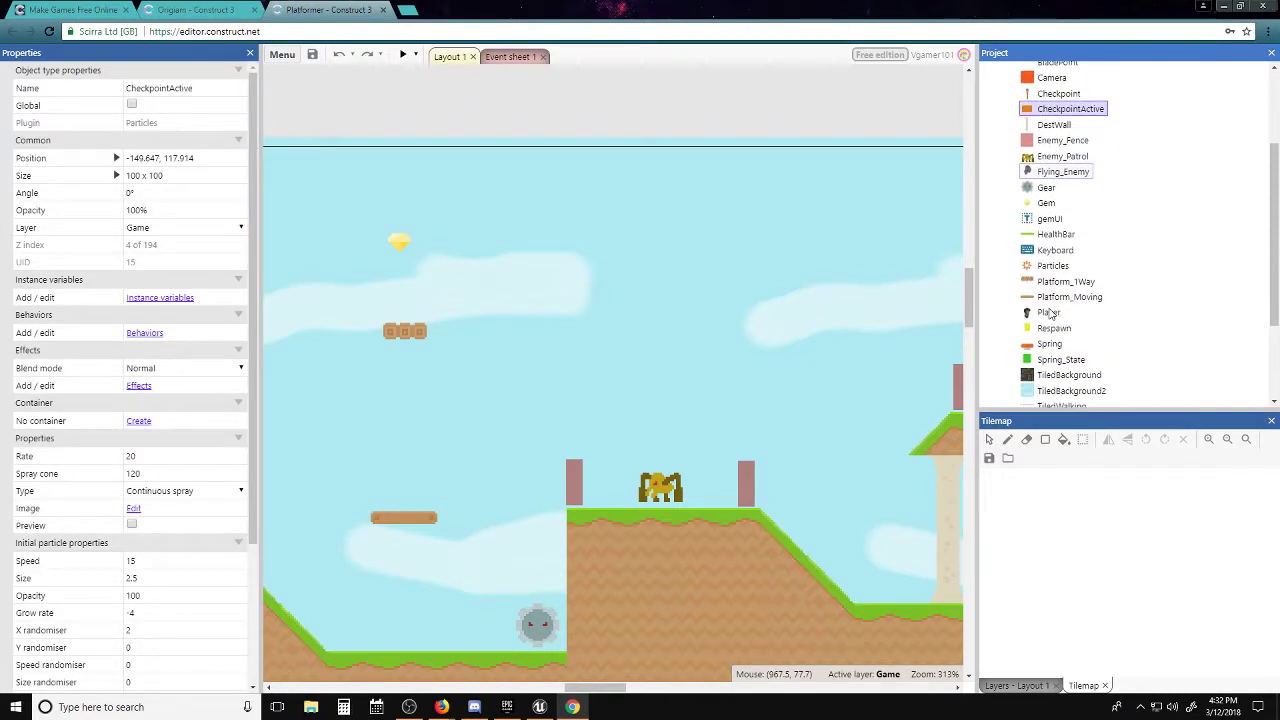
scroll(1050, 313, "up", 5)
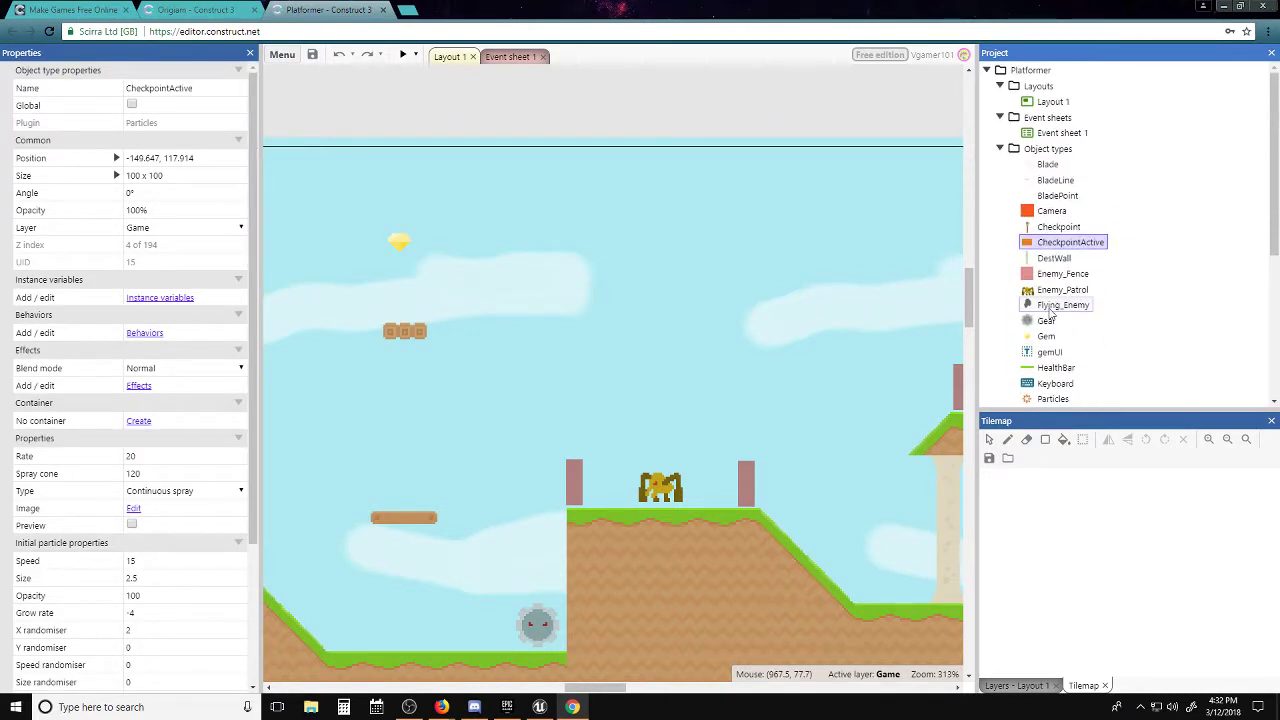
scroll(1050, 250, "down", 1)
Step: Review the Blade object's Sine behavior and Effects settings with their descriptions
left_click(1048, 101)
scroll(1055, 290, "down", 2)
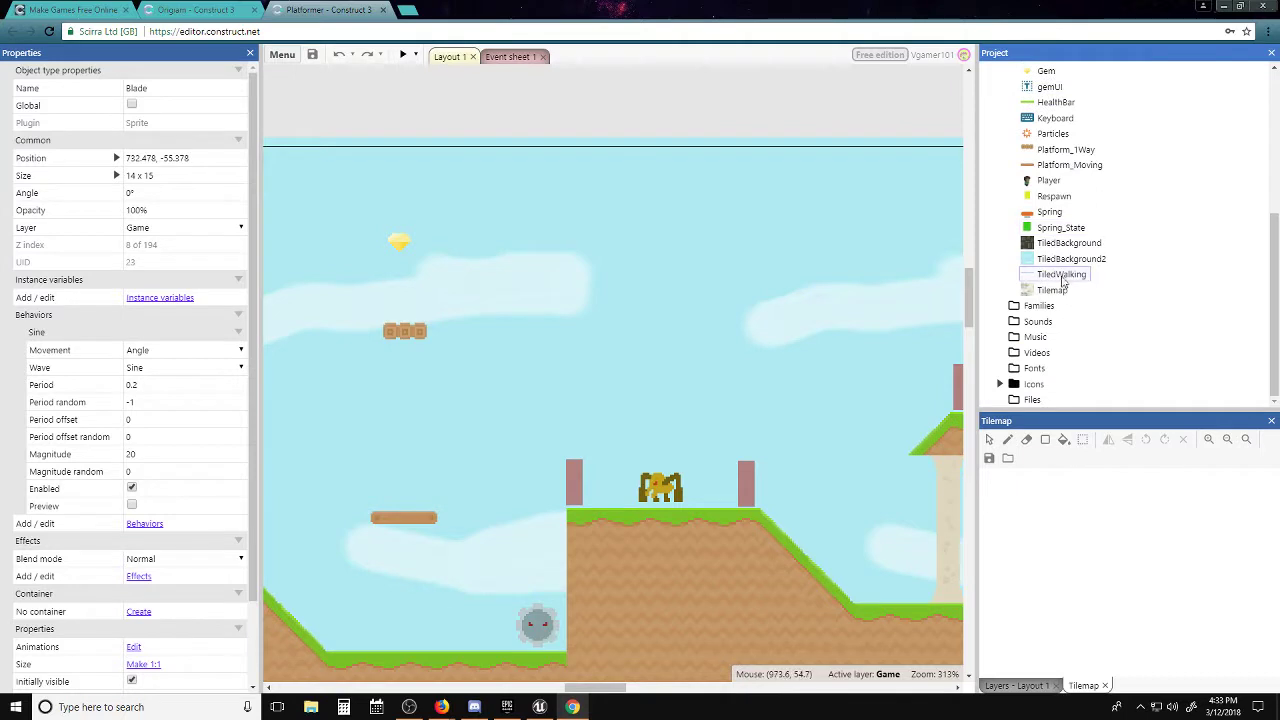
left_click(1057, 292, "shift")
scroll(1060, 280, "up", 4)
scroll(1060, 285, "down", 4)
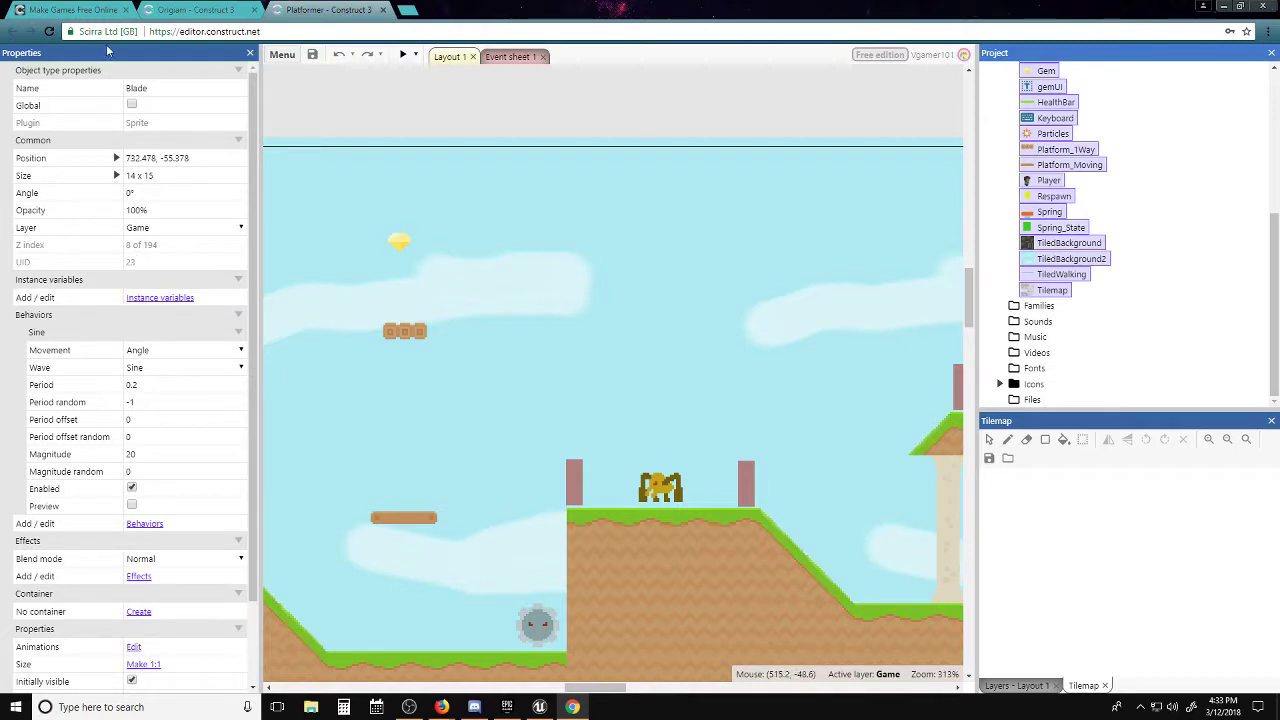
scroll(152, 268, "down", 2)
scroll(150, 279, "up", 2)
scroll(124, 346, "down", 2)
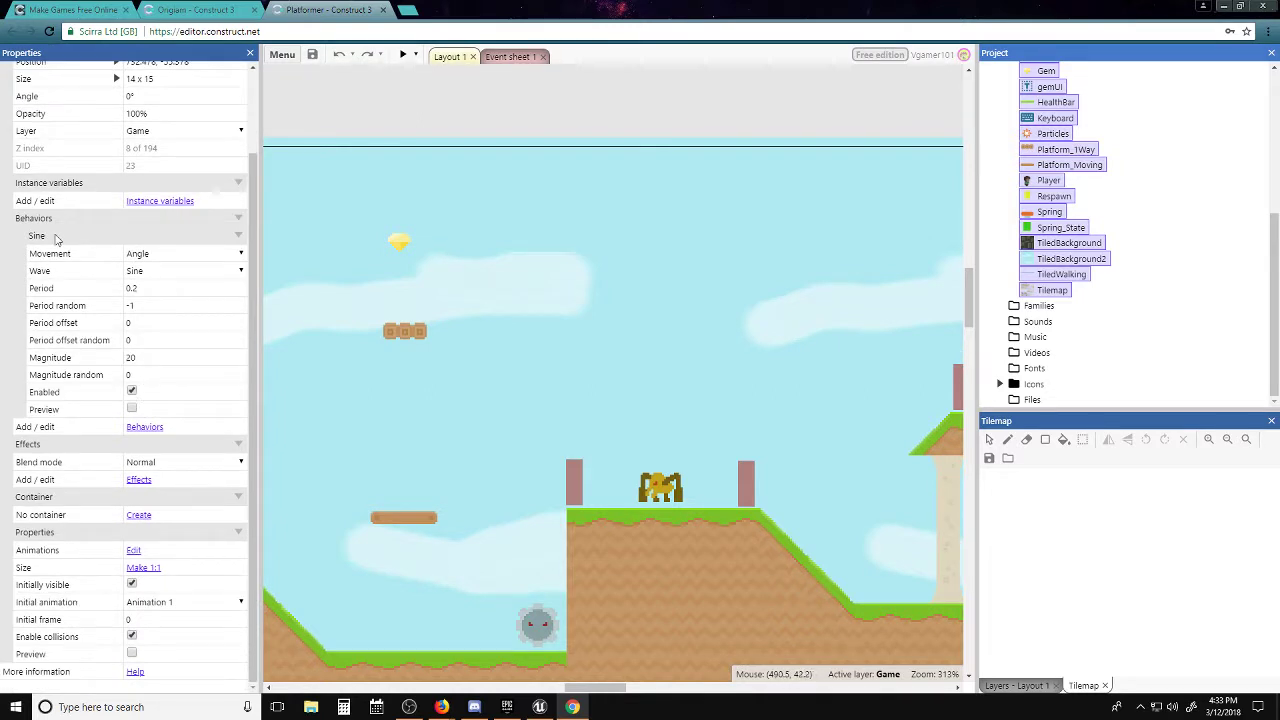
left_click(57, 237)
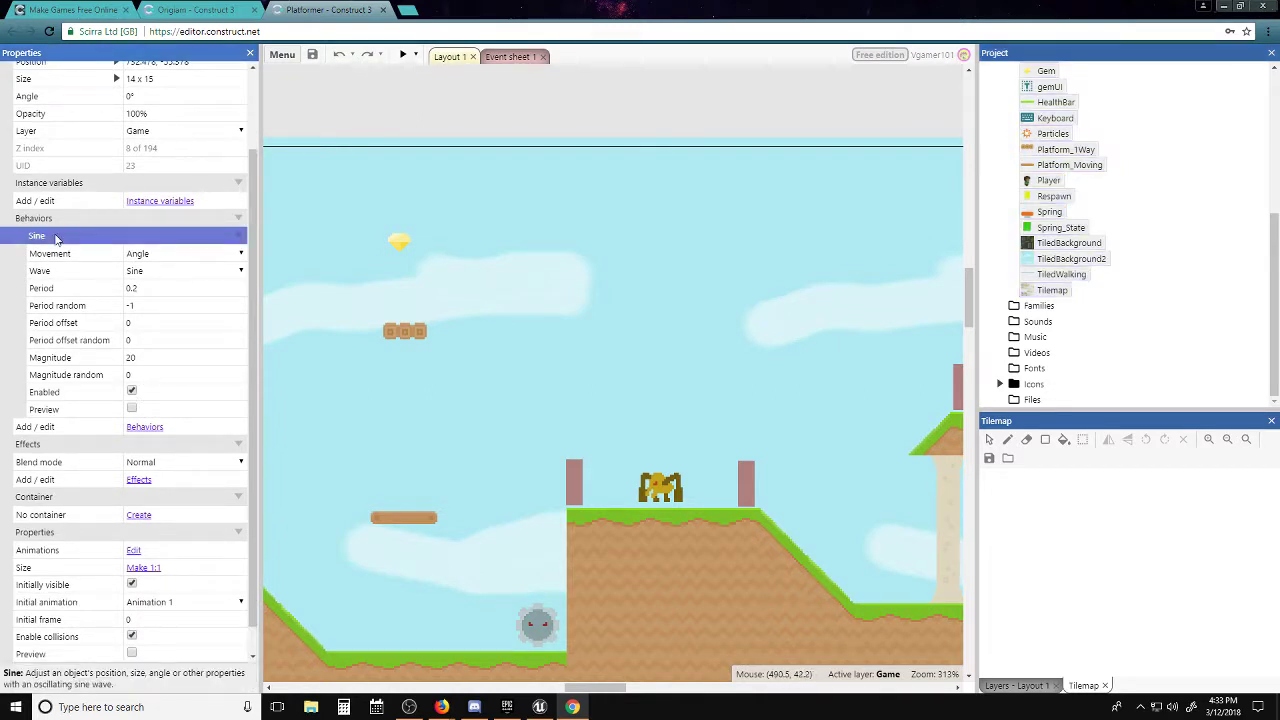
left_click(56, 446)
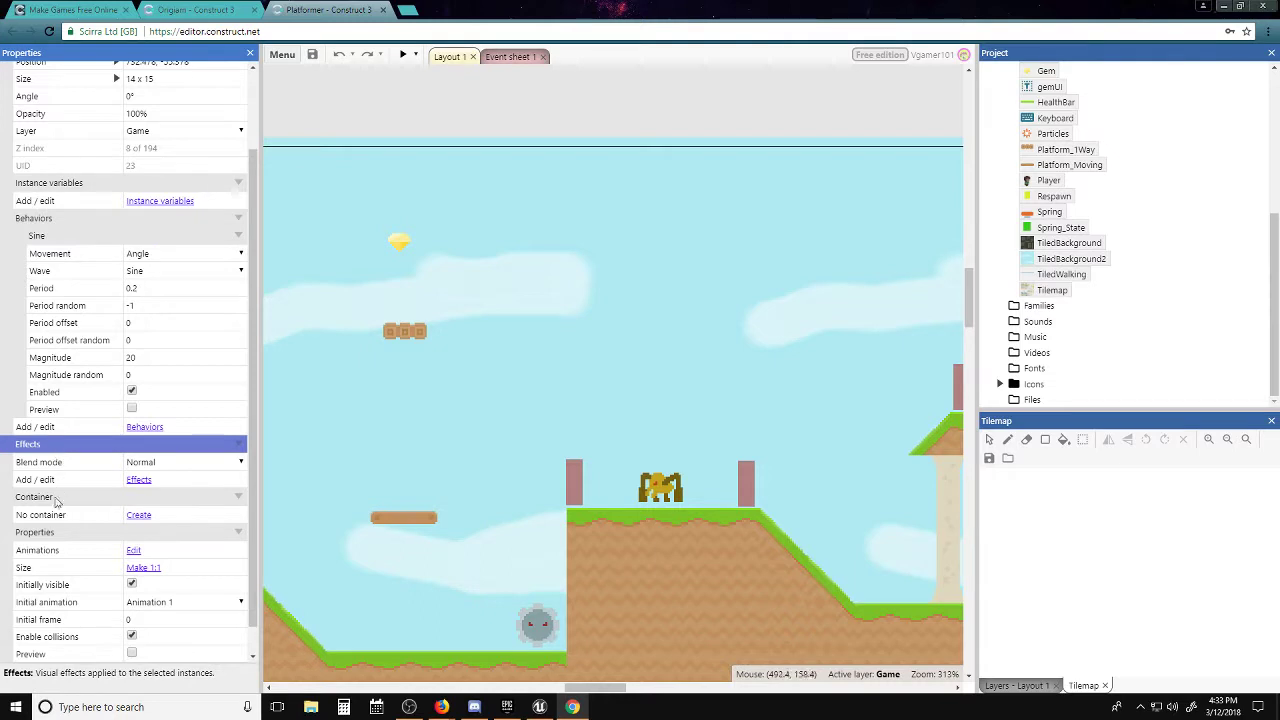
scroll(64, 540, "down", 1)
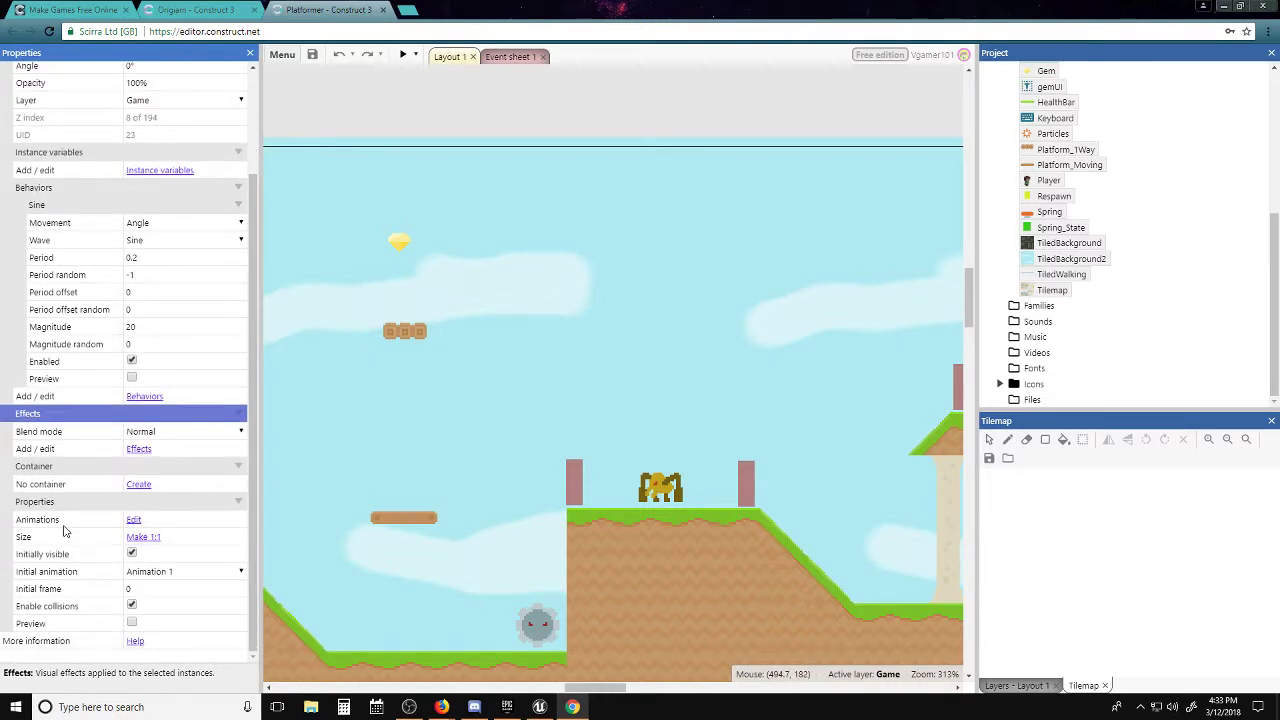
scroll(70, 550, "up", 3)
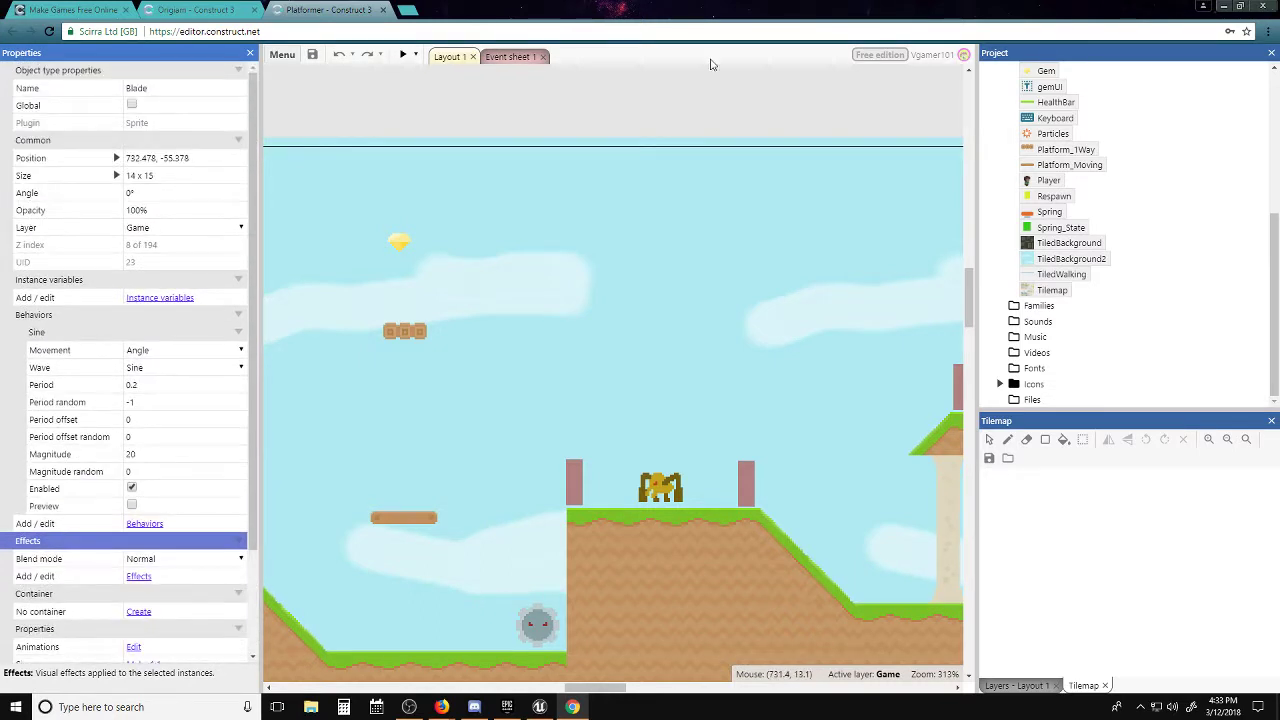
Step: Show Layout 1's properties and zoom out to frame the whole 1708 x 960 level
left_click(615, 110)
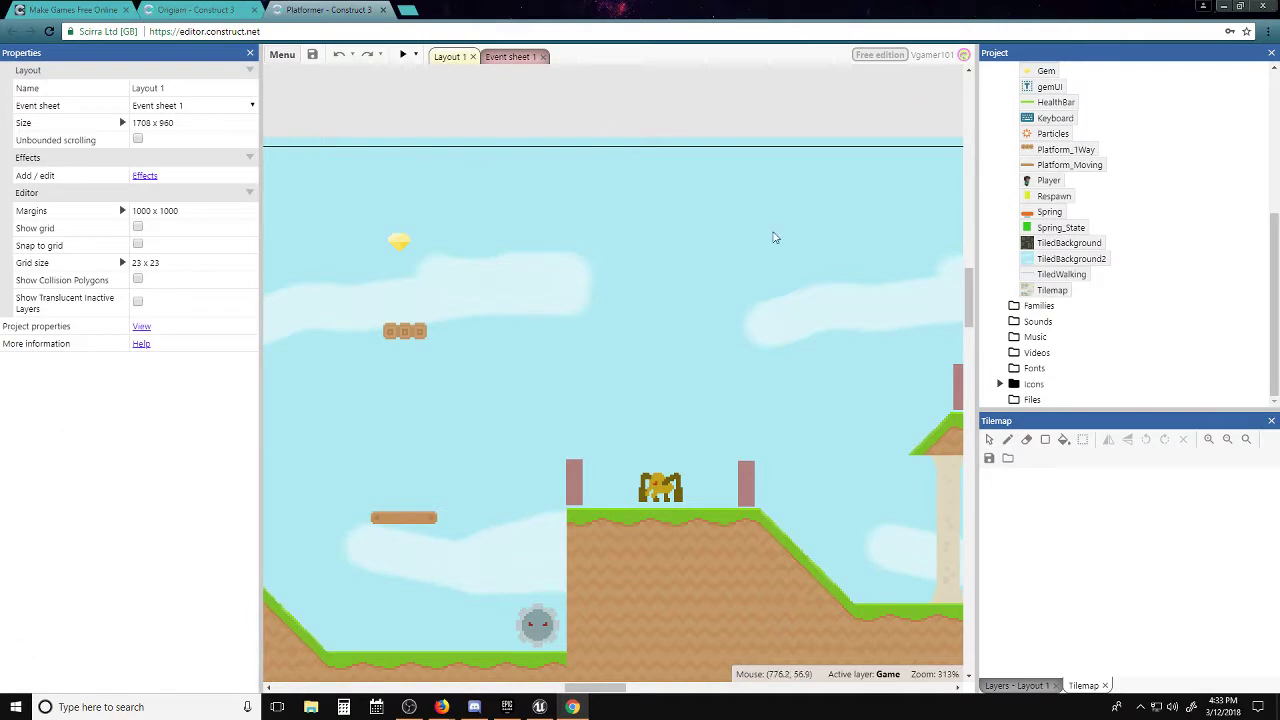
scroll(590, 260, "down", 3)
scroll(586, 263, "down", 10, "ctrl")
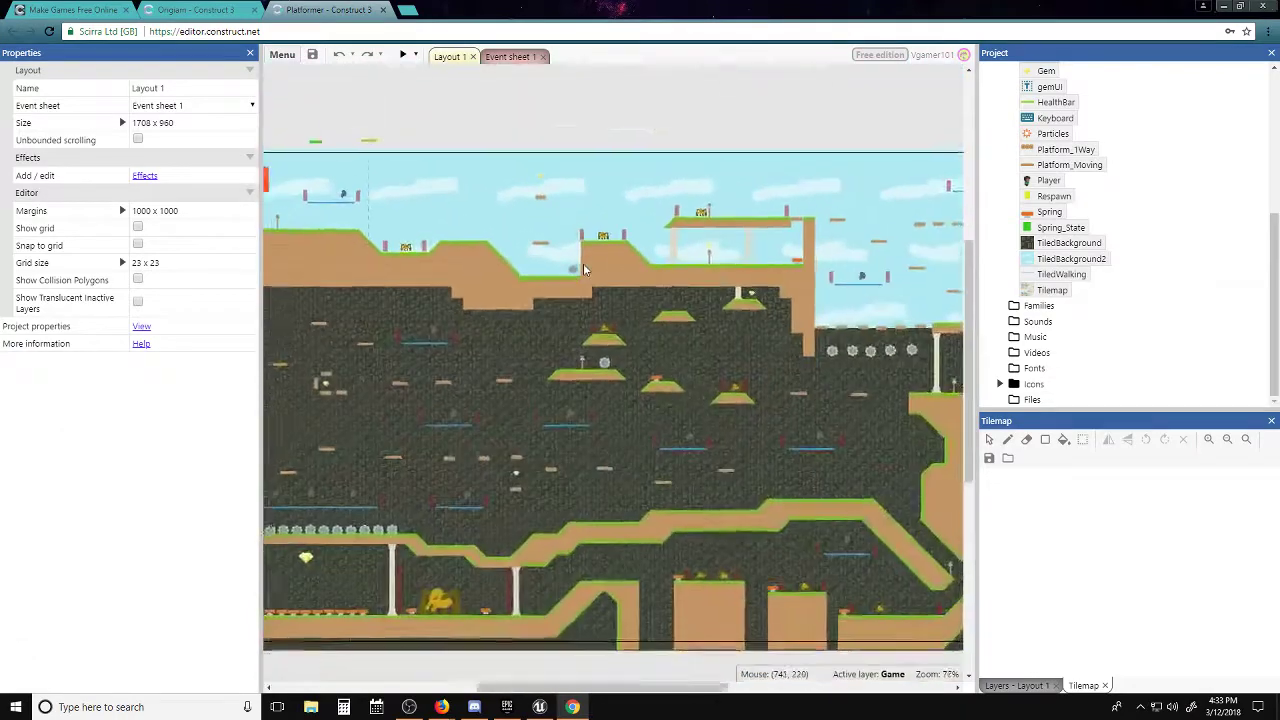
middle_click_drag(619, 291, 542, 316)
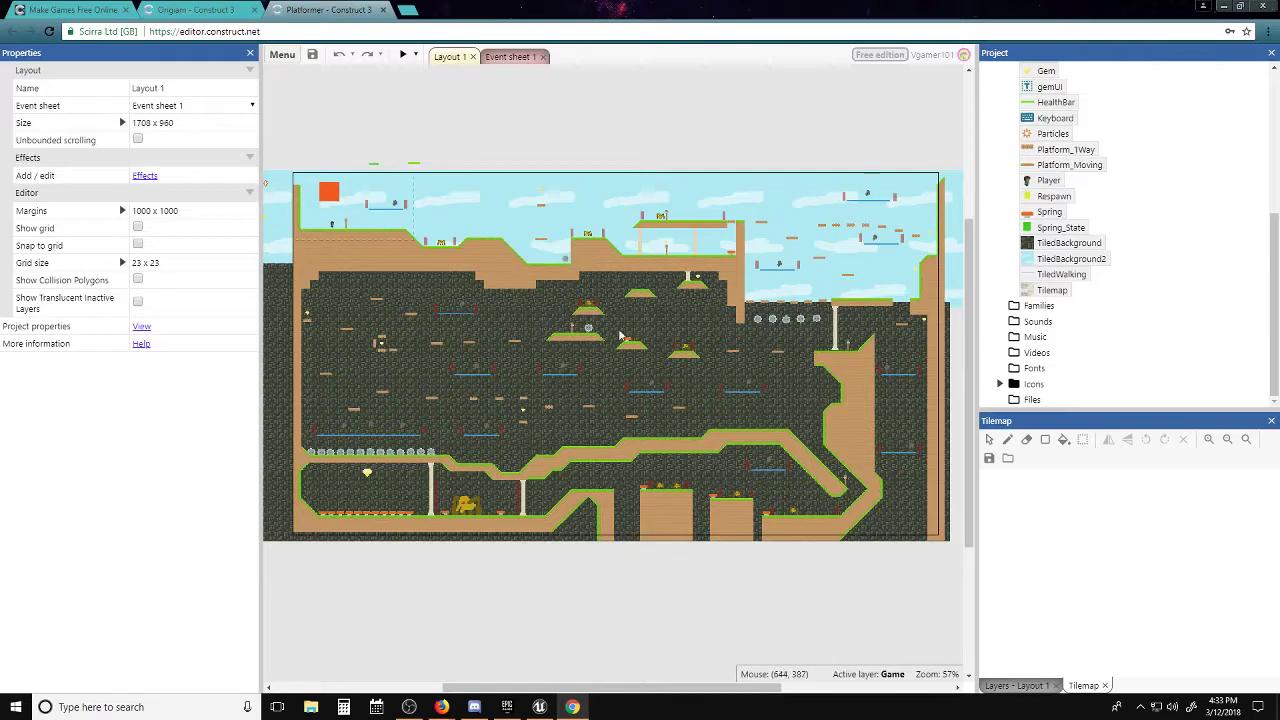
left_click(505, 57)
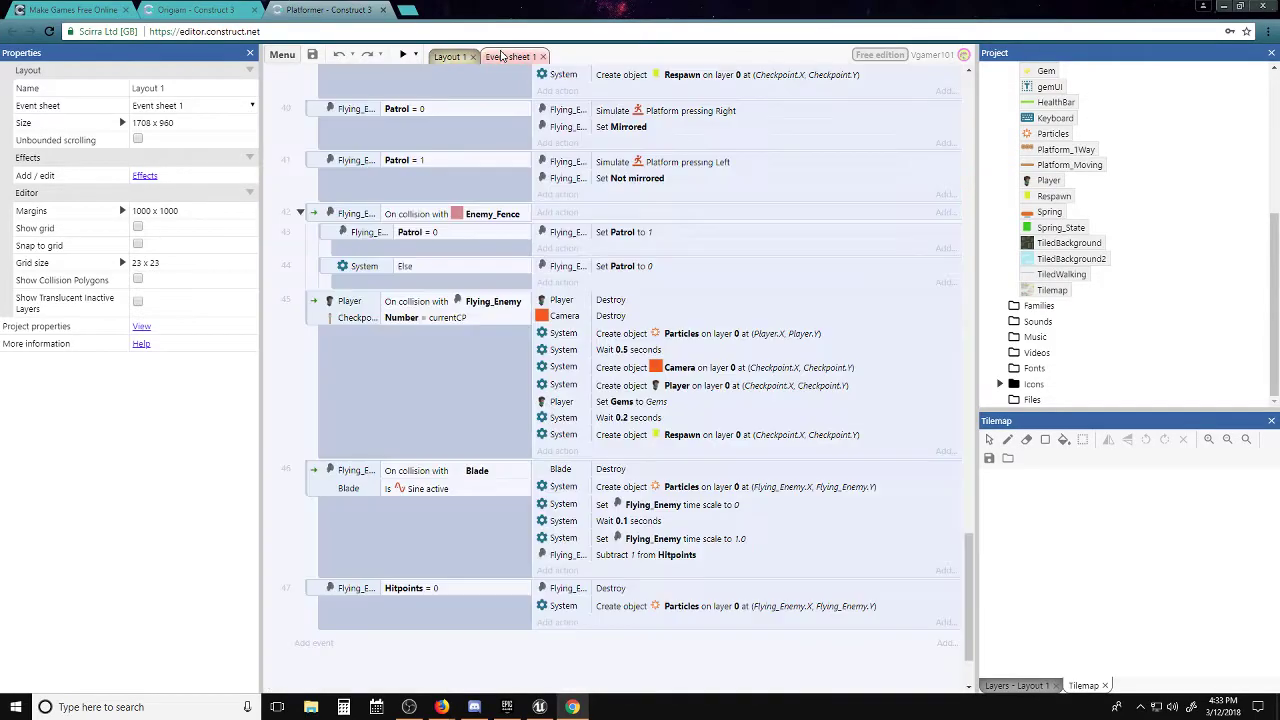
scroll(568, 280, "up", 15)
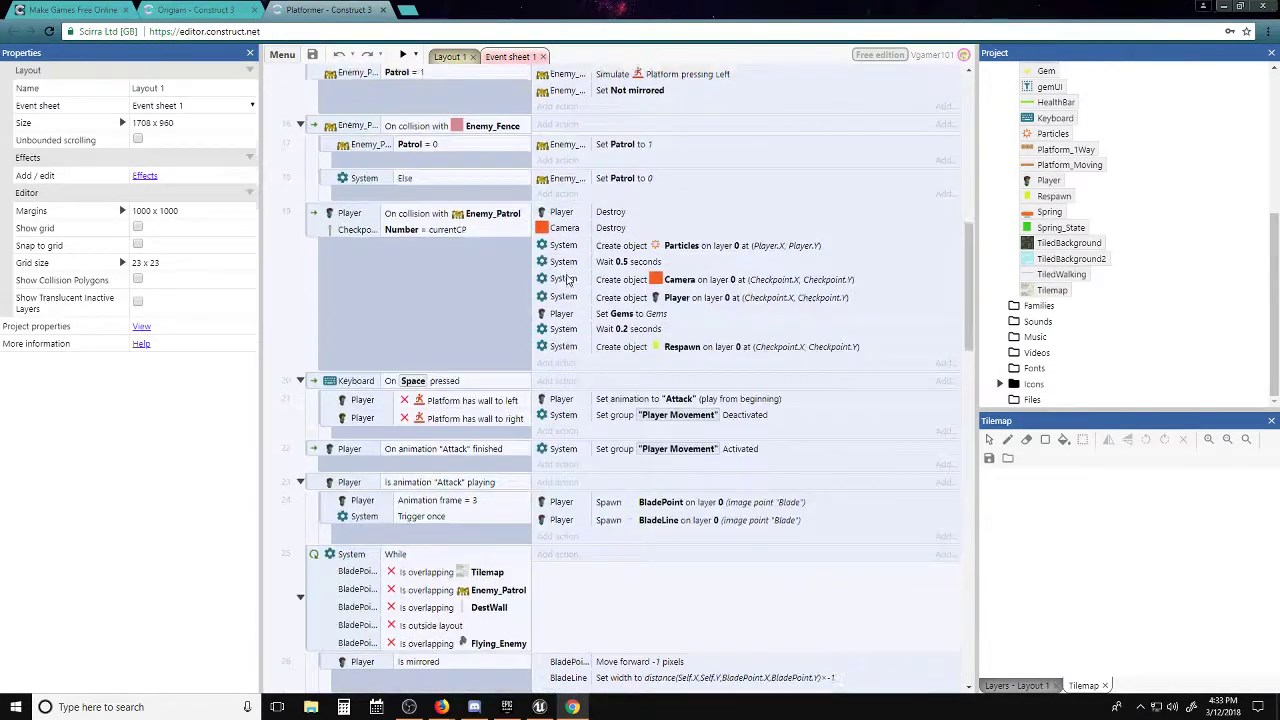
scroll(567, 280, "down", 15)
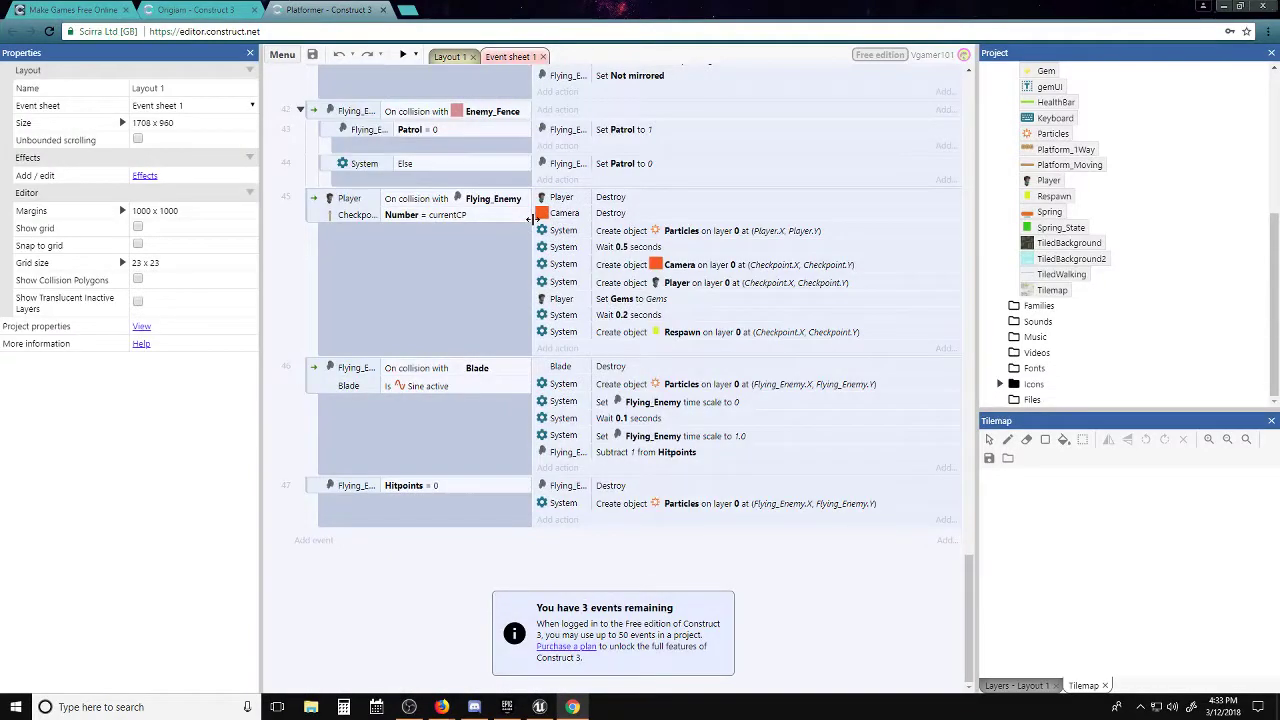
scroll(526, 224, "up", 5)
scroll(526, 224, "down", 5)
scroll(630, 355, "up", 5)
scroll(627, 362, "up", 18)
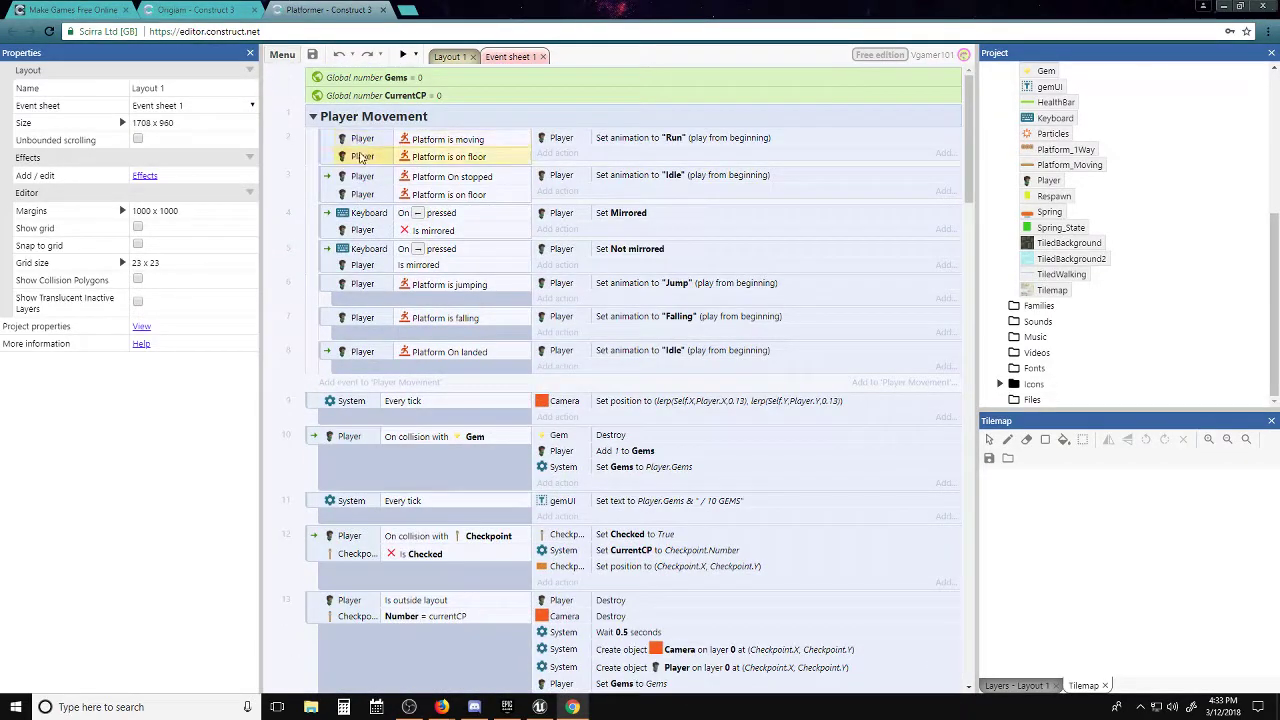
left_click(363, 180)
left_click_drag(363, 180, 360, 258)
left_click(352, 120)
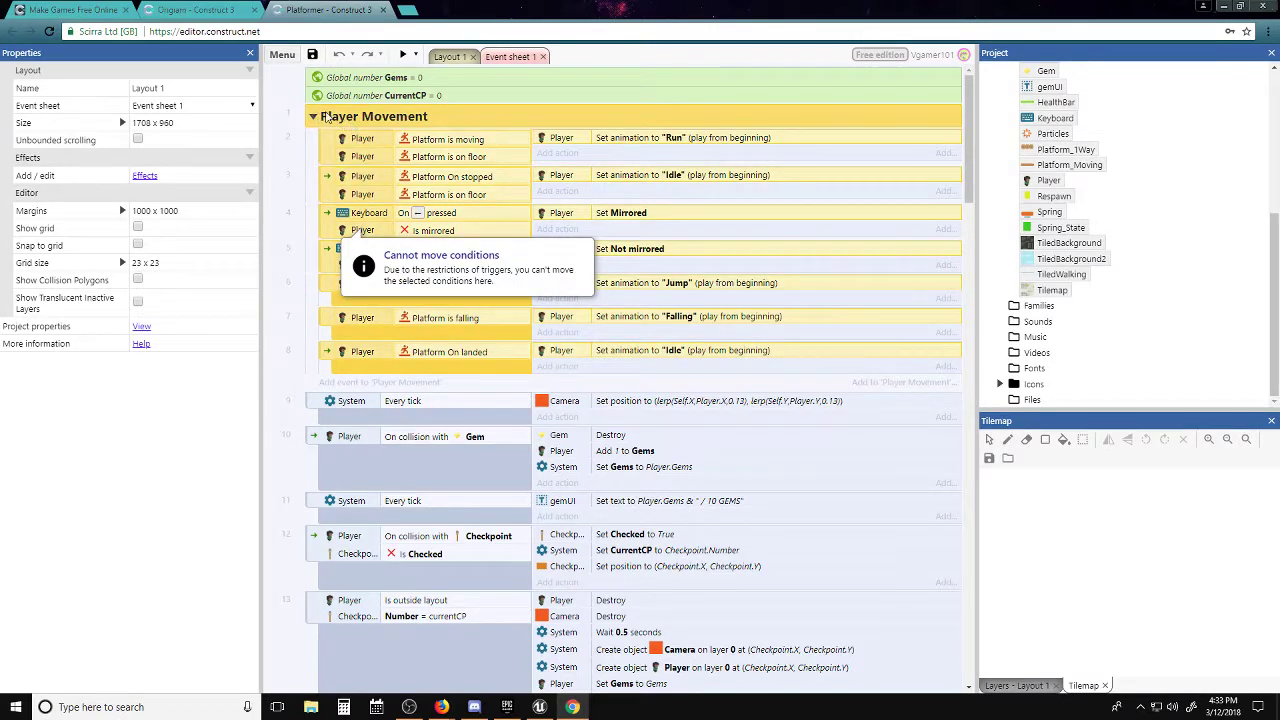
left_click(284, 192)
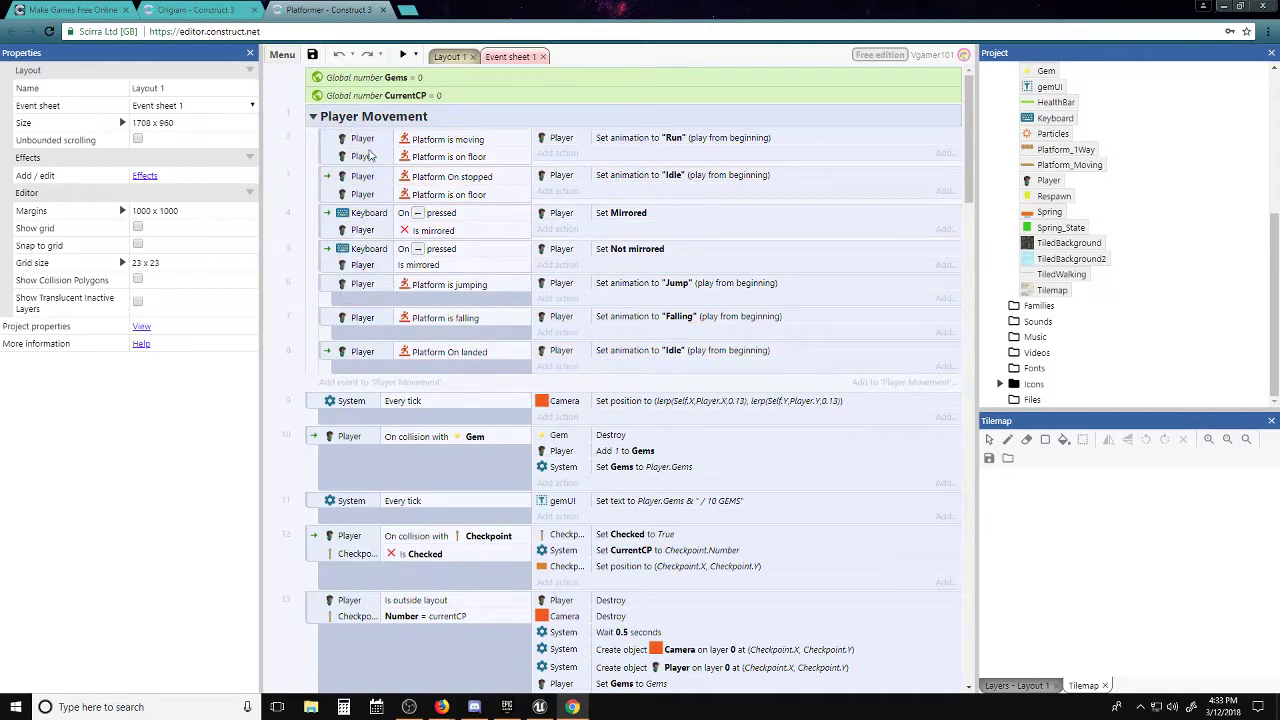
left_click(364, 141)
left_click(365, 213)
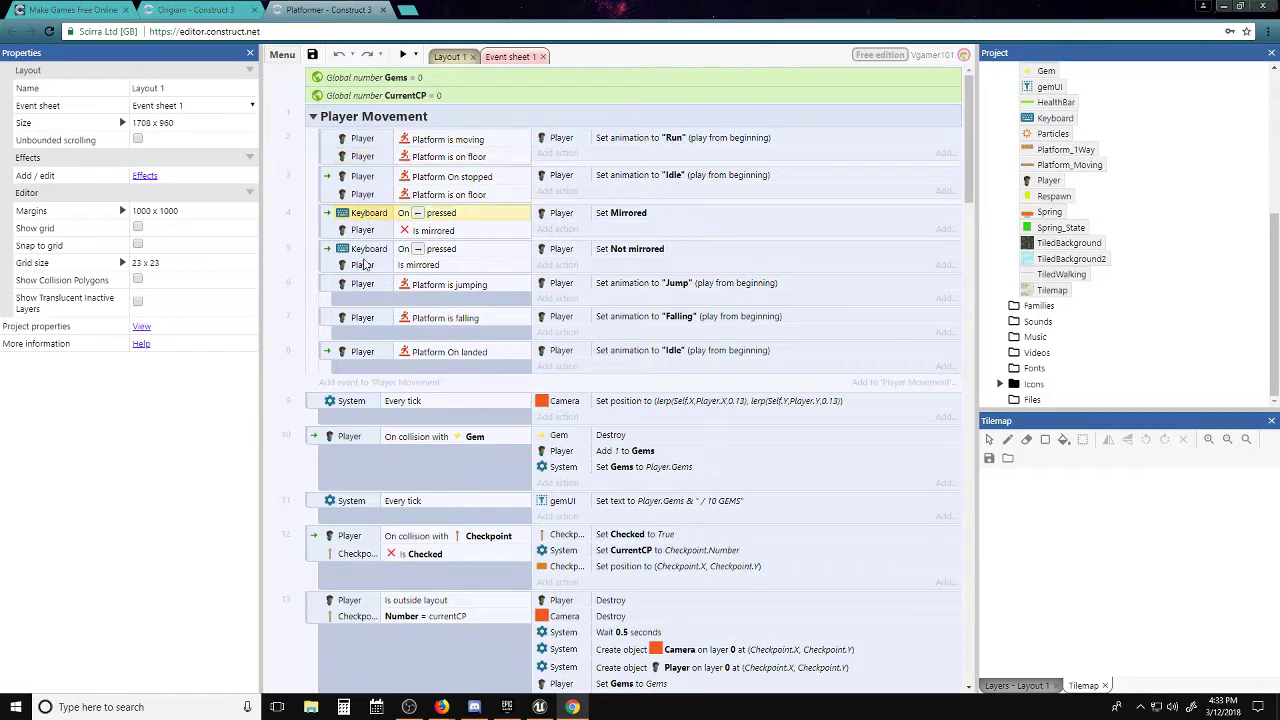
left_click(365, 250)
left_click(348, 402)
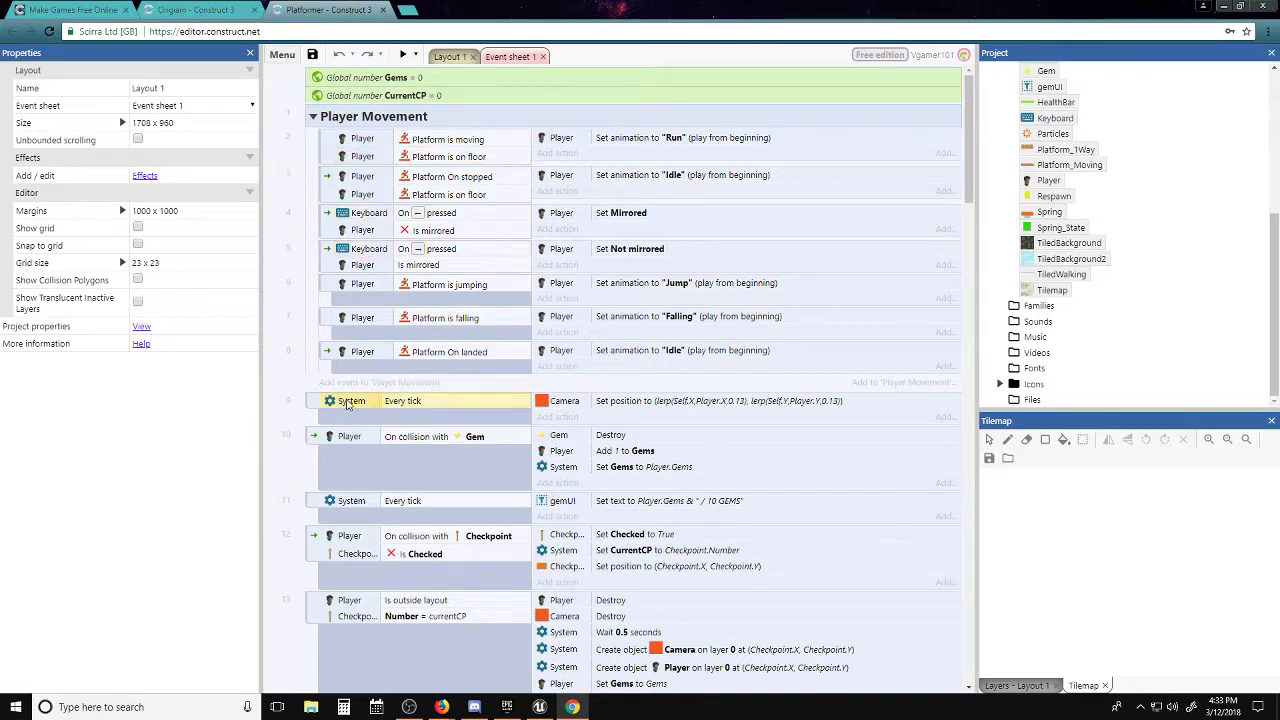
left_click(354, 554)
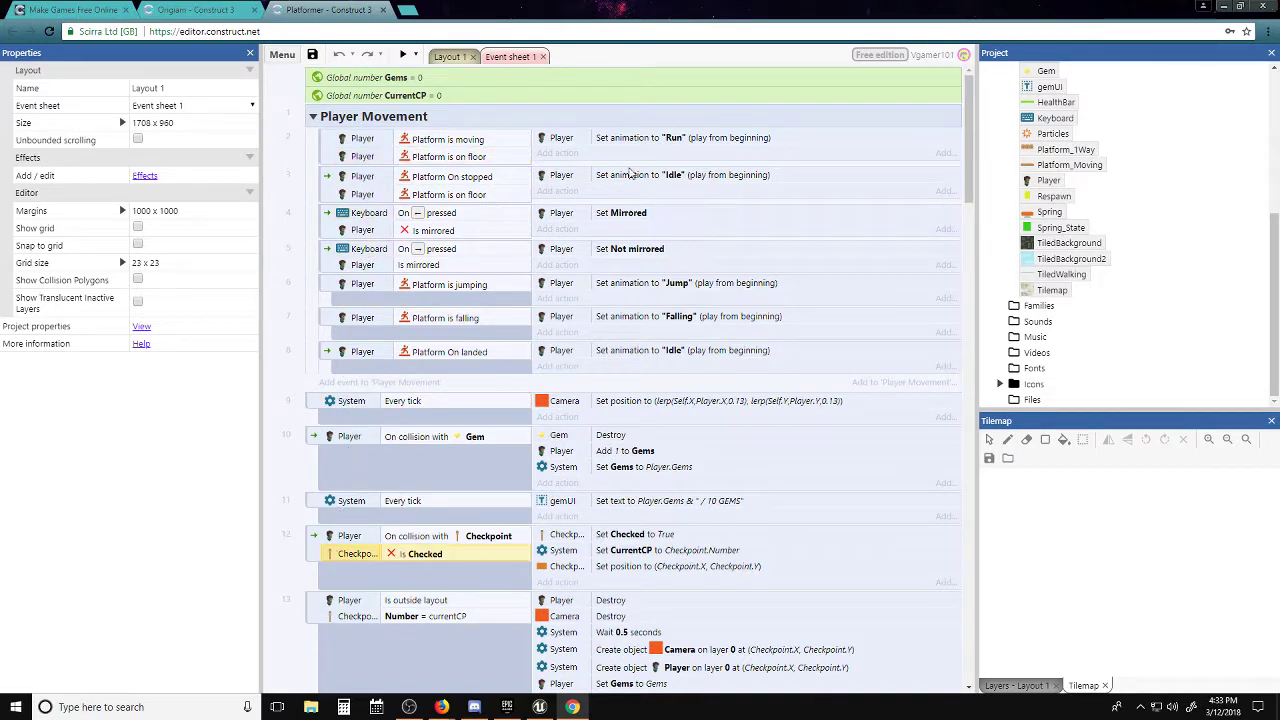
left_click(577, 139)
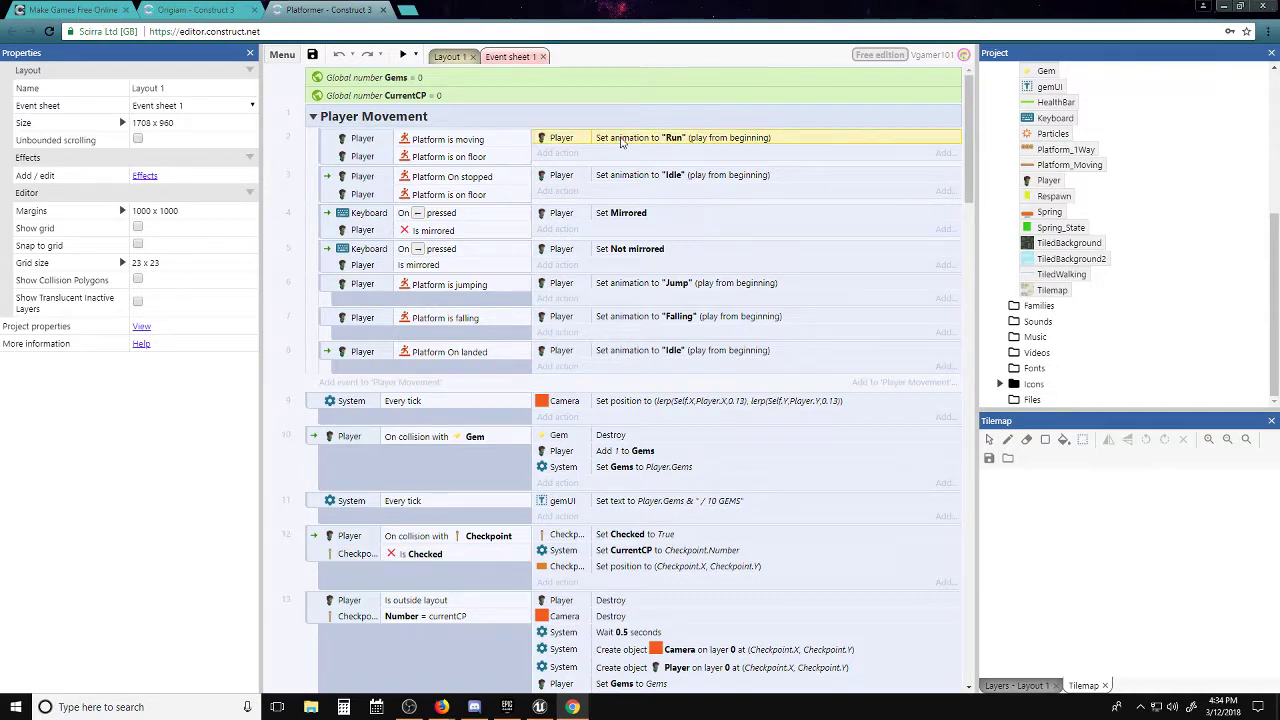
left_click(623, 177)
left_click(612, 222)
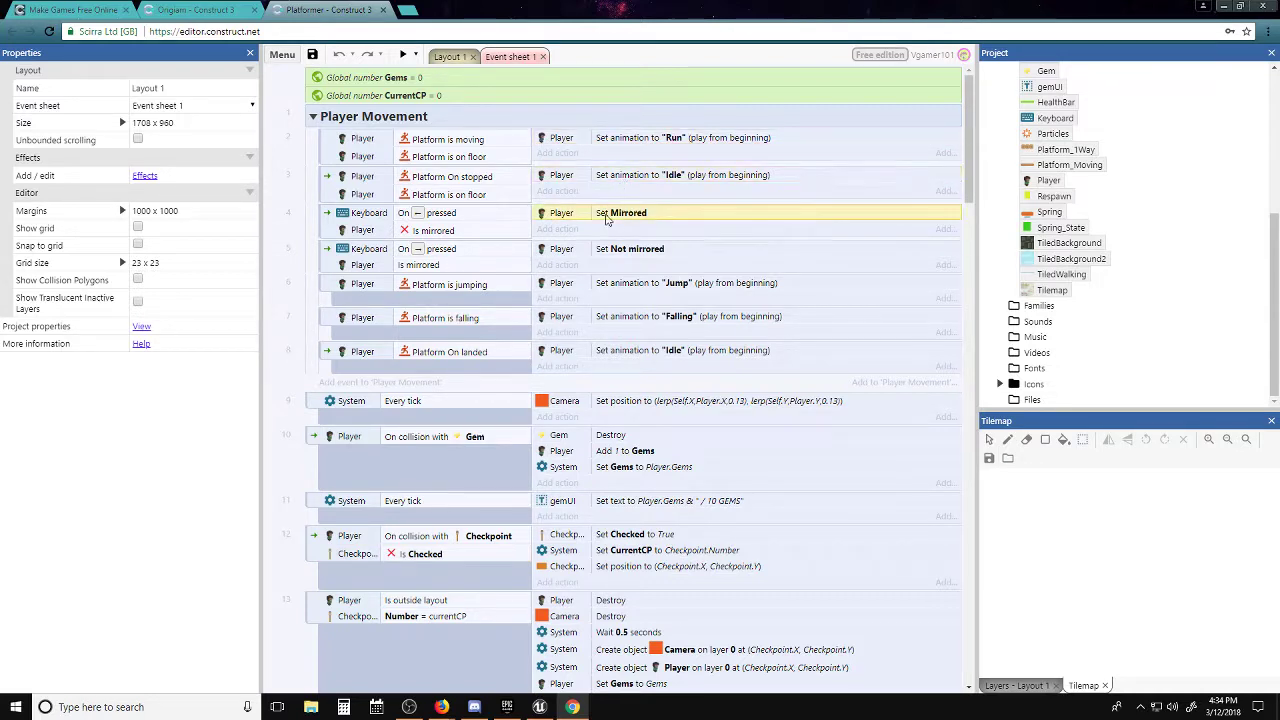
left_click(608, 256)
left_click(607, 287)
left_click(612, 321)
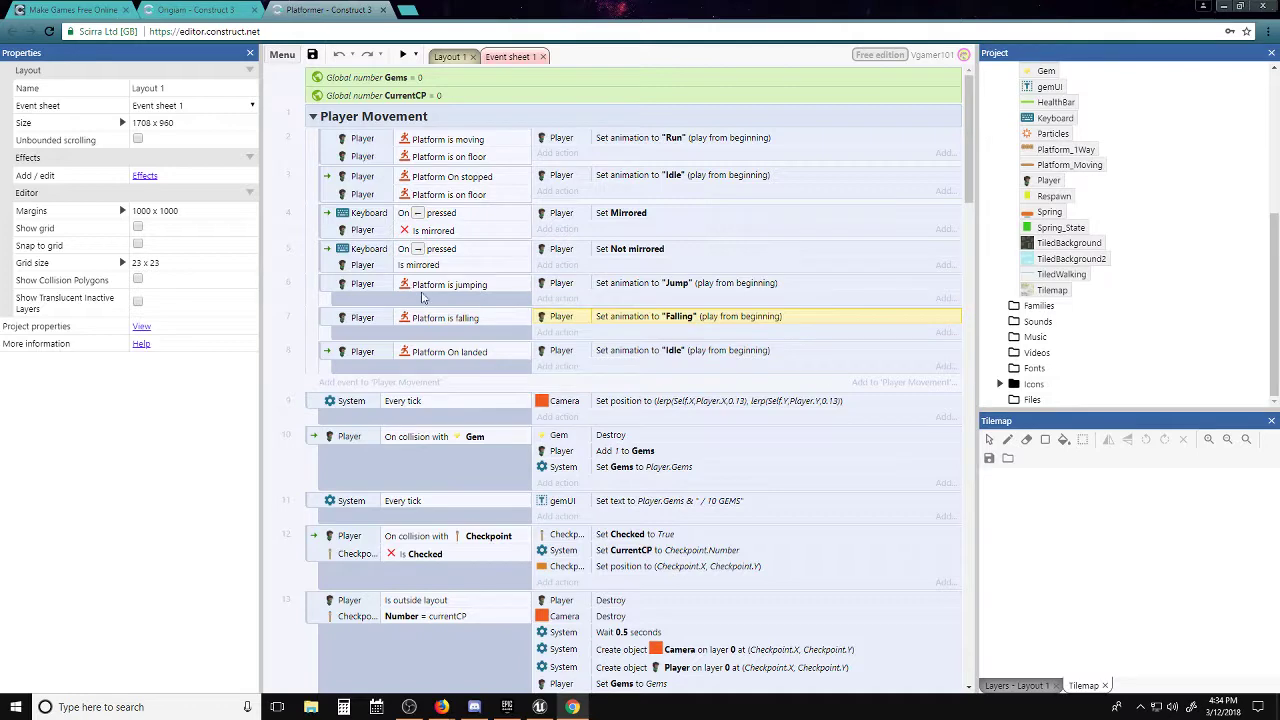
left_click(447, 57)
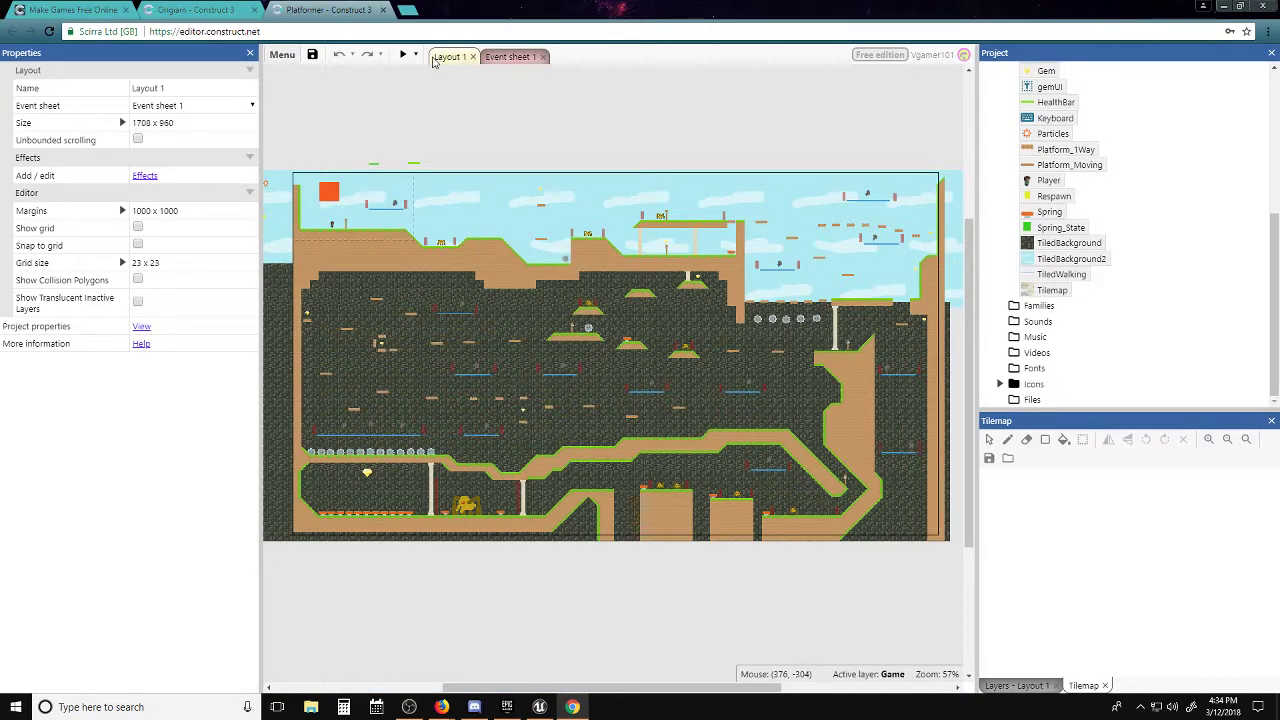
Step: Zoom to about 215% on the top-left start area showing the player and checkpoint
scroll(535, 224, "up", 2, "ctrl")
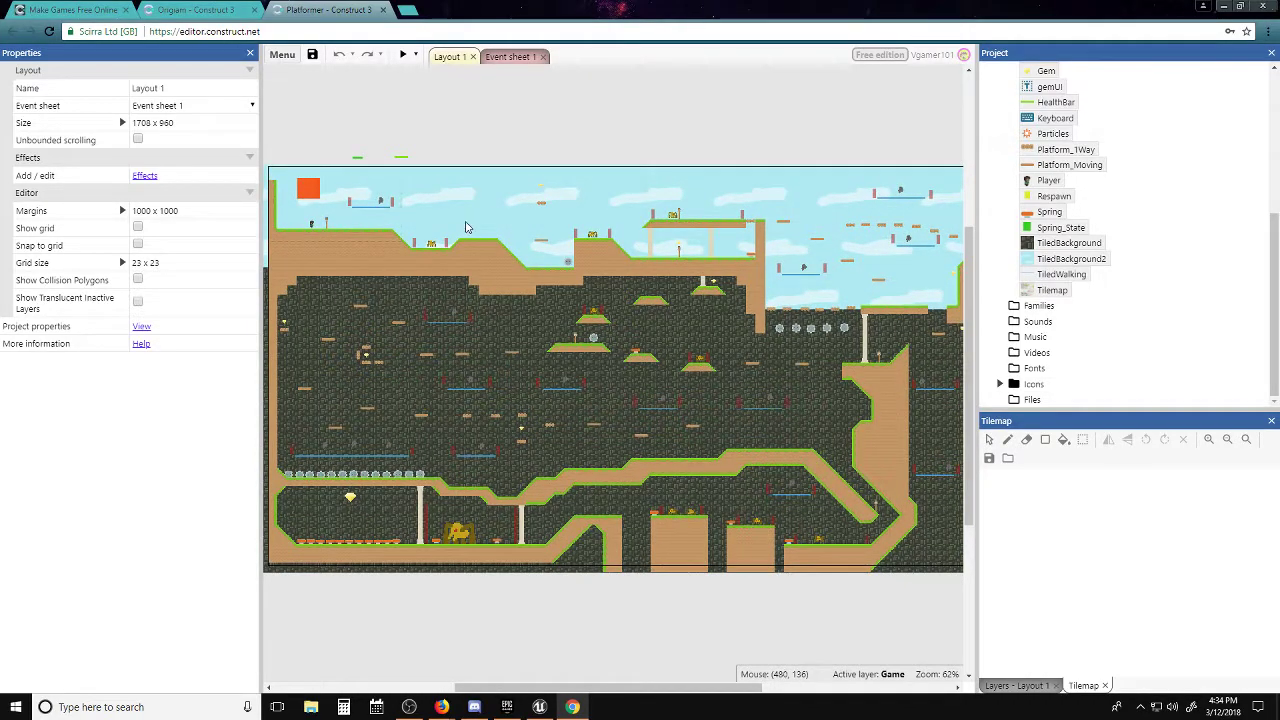
scroll(460, 215, "up", 4, "ctrl")
scroll(453, 197, "up", 4, "ctrl")
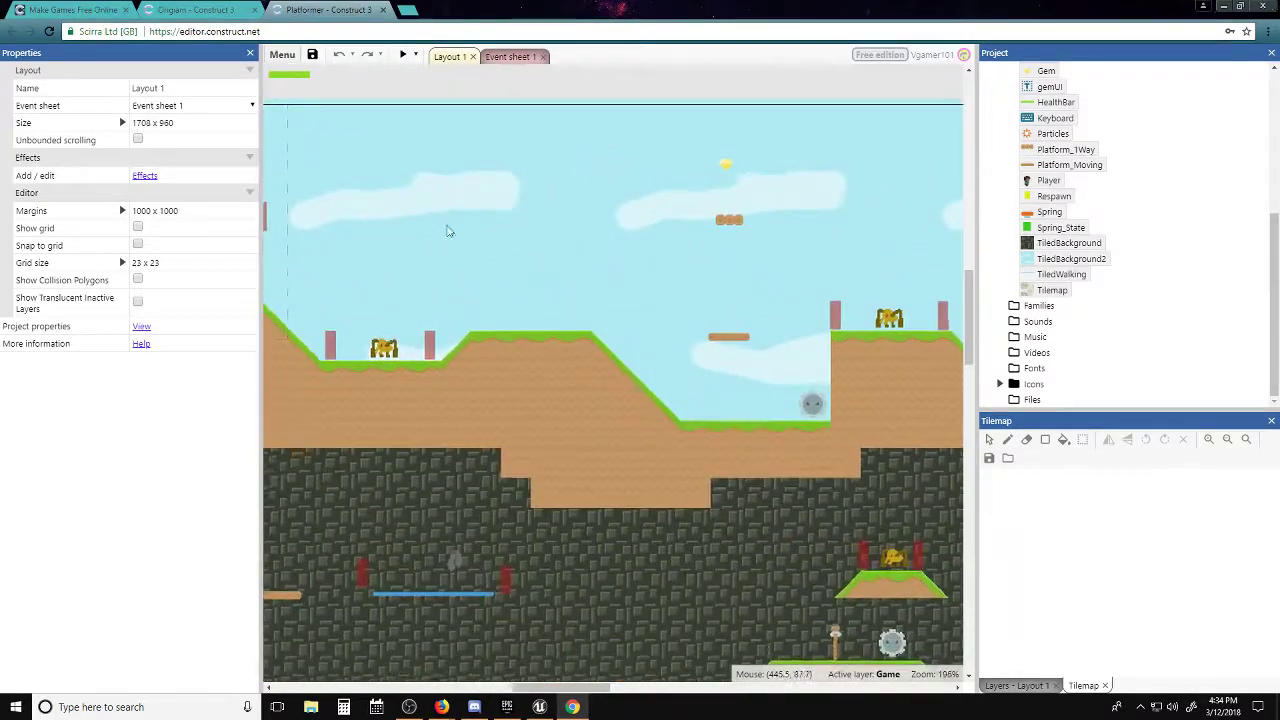
scroll(469, 274, "up", 1, "ctrl")
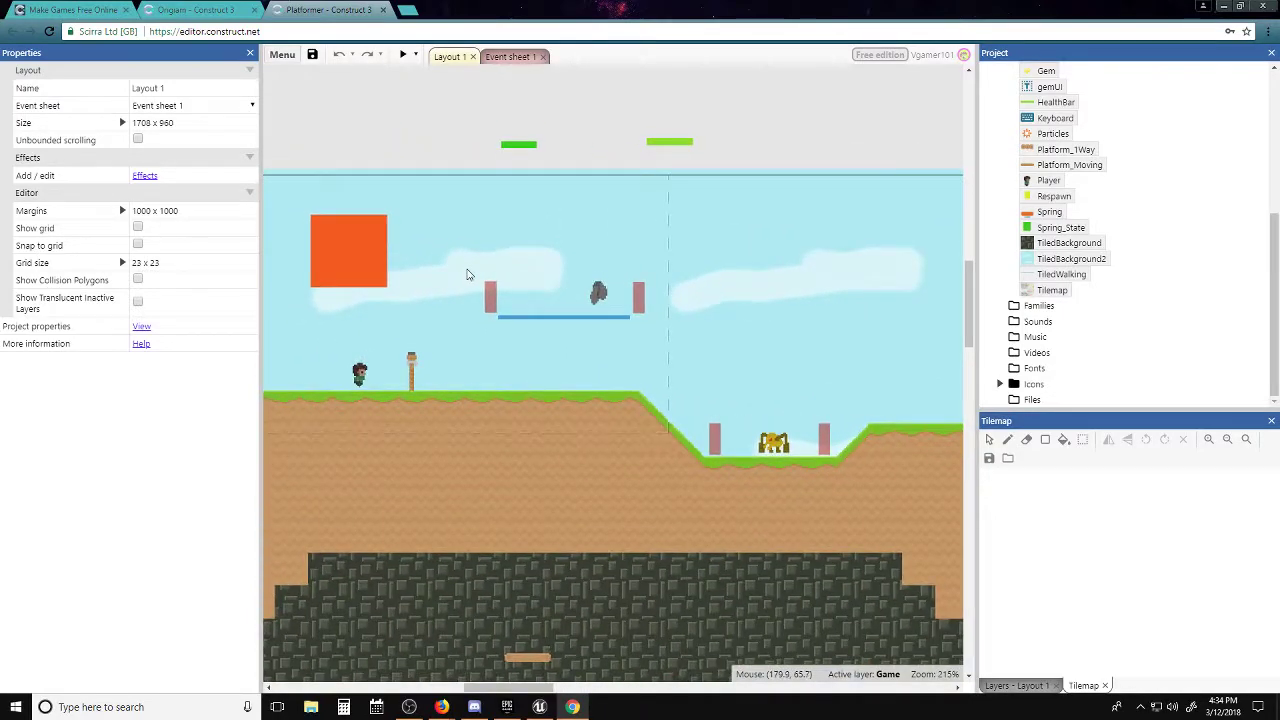